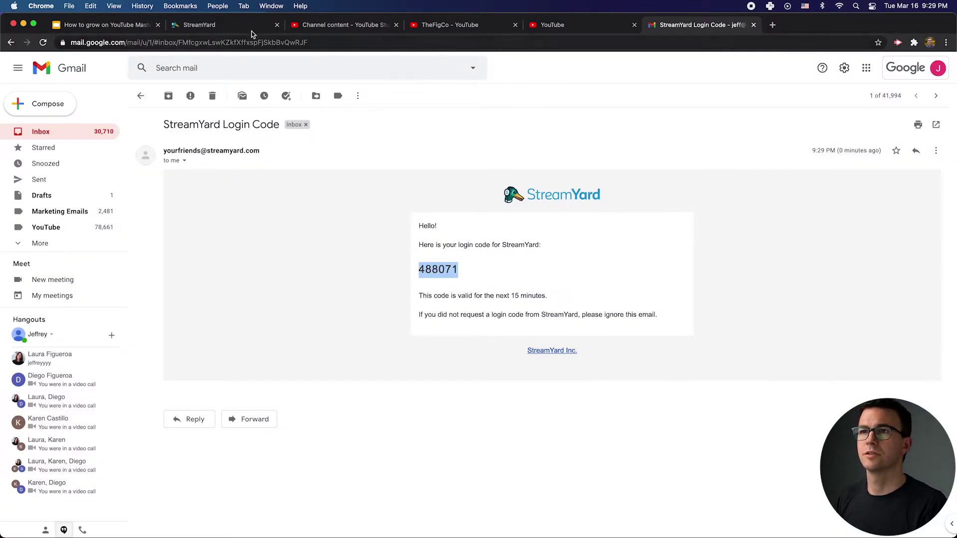
# Step: Paste the emailed code into StreamYard, log in, and continue past the welcome page
pyautogui.click(240, 25)
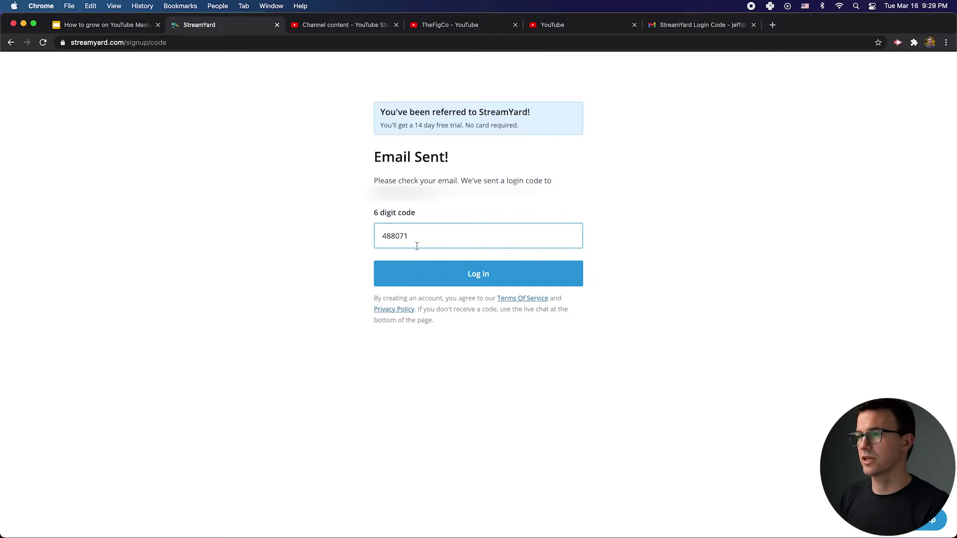
pyautogui.click(460, 274)
pyautogui.click(460, 274)
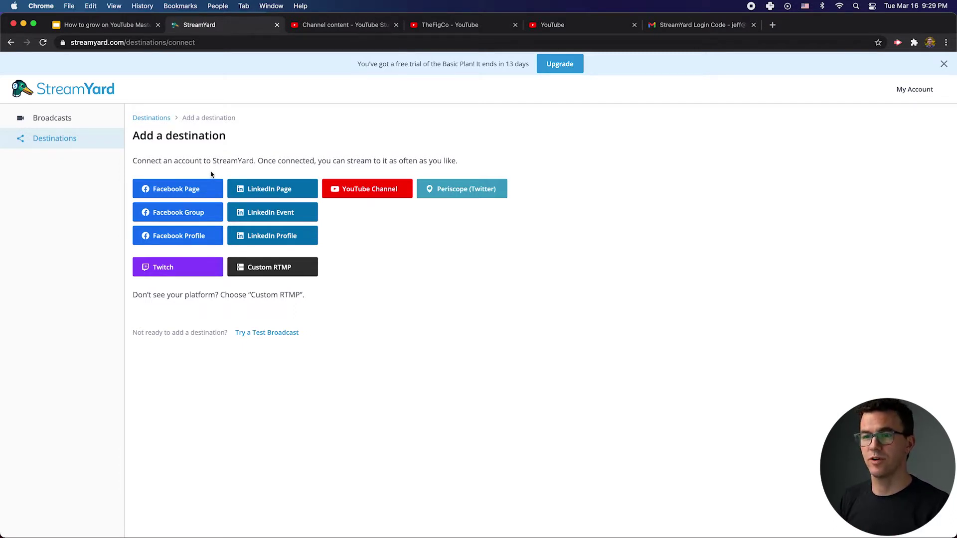
# Step: Authorize StreamYard on the Google account's TheFigCo brand channel, then begin a new broadcast
pyautogui.click(359, 195)
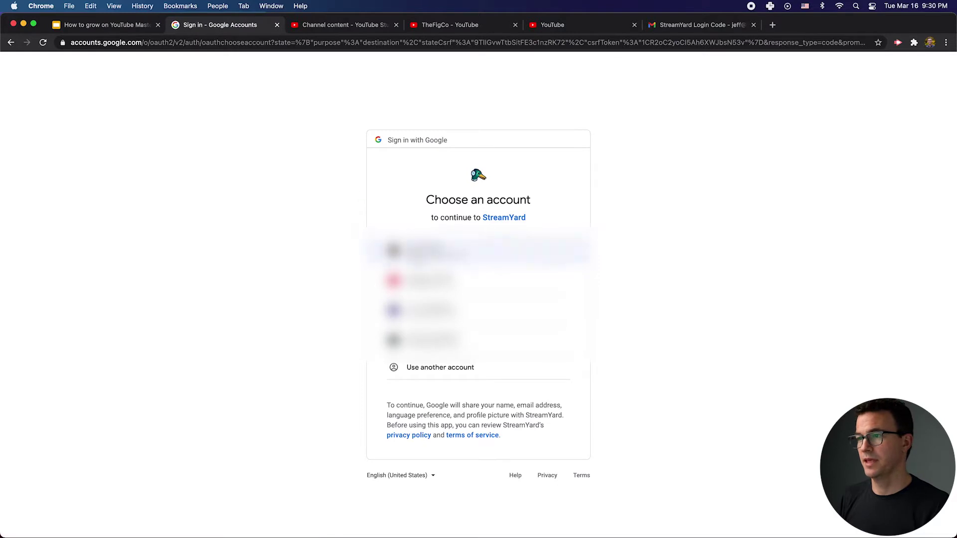
pyautogui.click(432, 280)
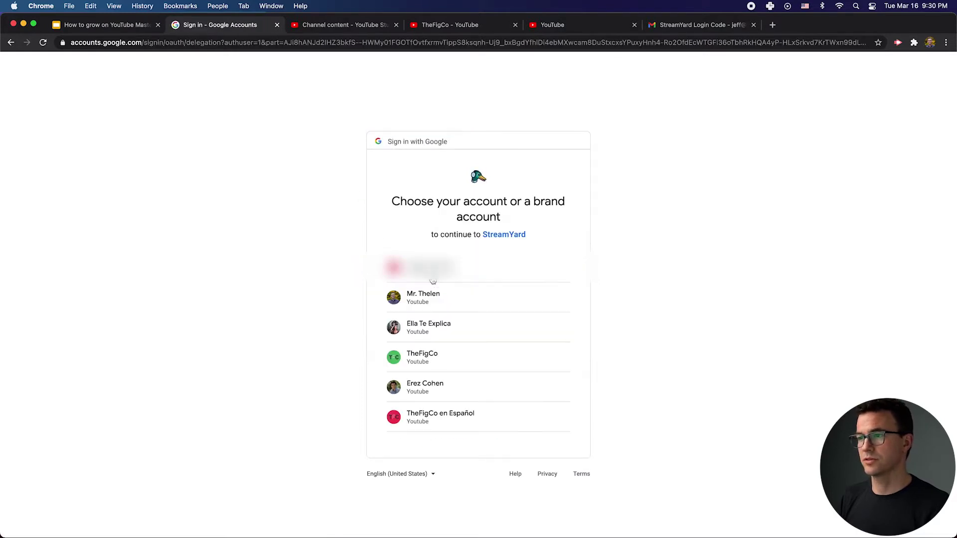
pyautogui.click(432, 269)
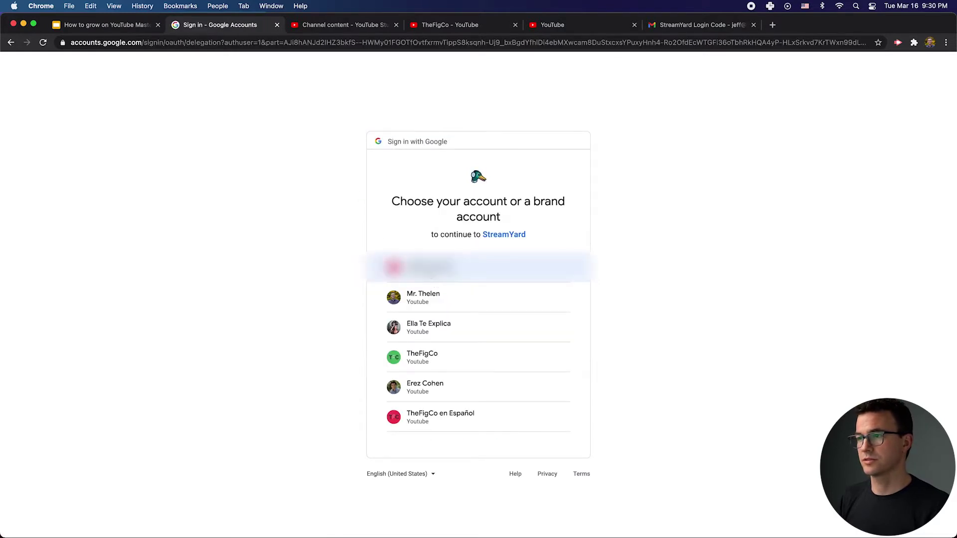
pyautogui.click(433, 354)
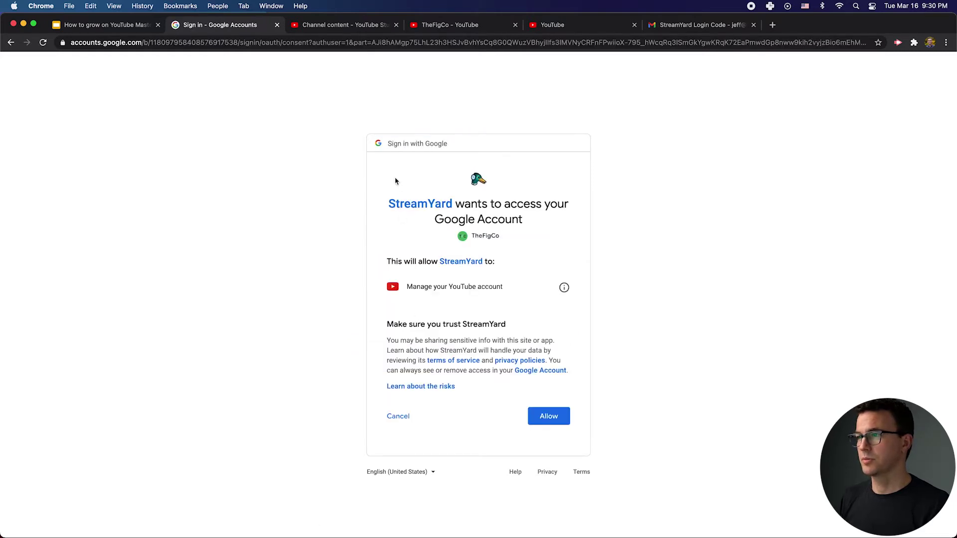
pyautogui.click(540, 422)
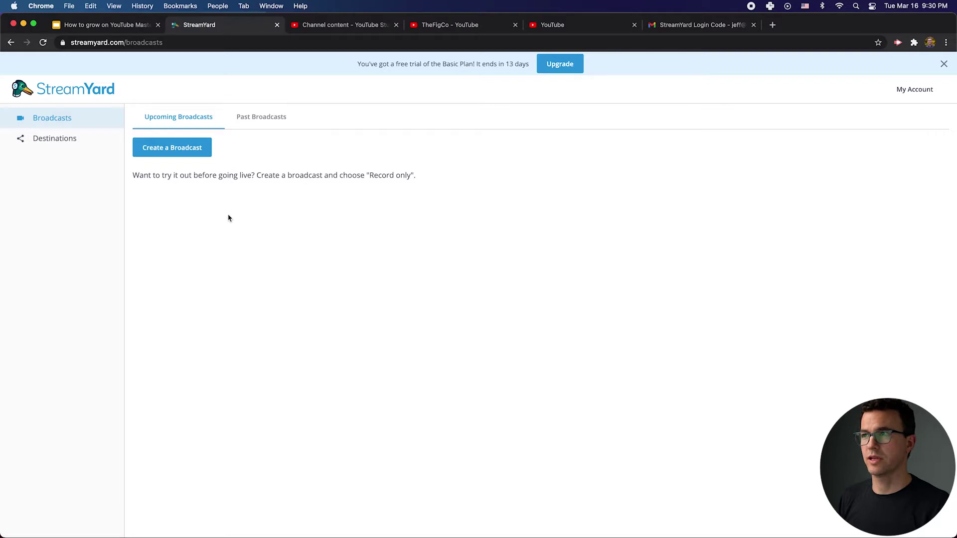
pyautogui.click(182, 149)
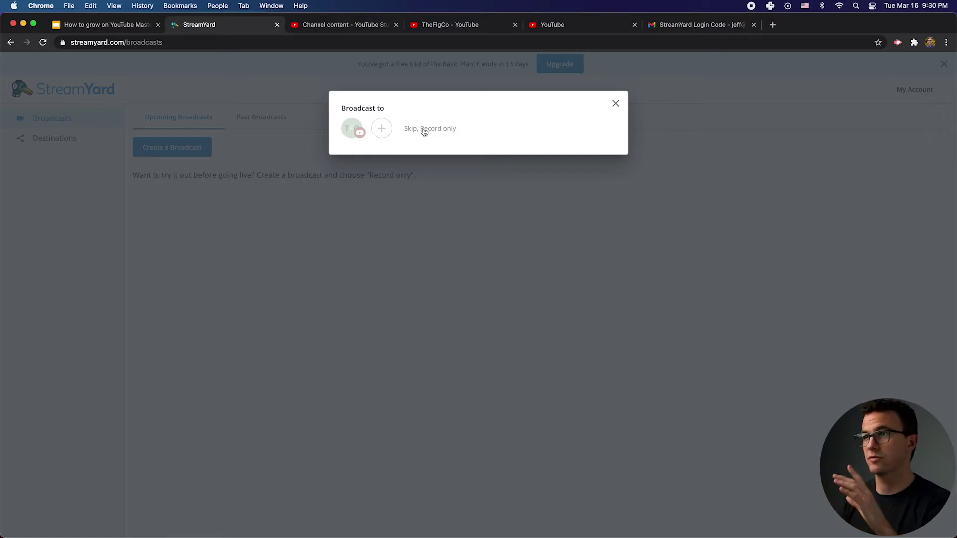
# Step: Send the broadcast to TheFigCo and title it 'My first livestream'
pyautogui.click(352, 131)
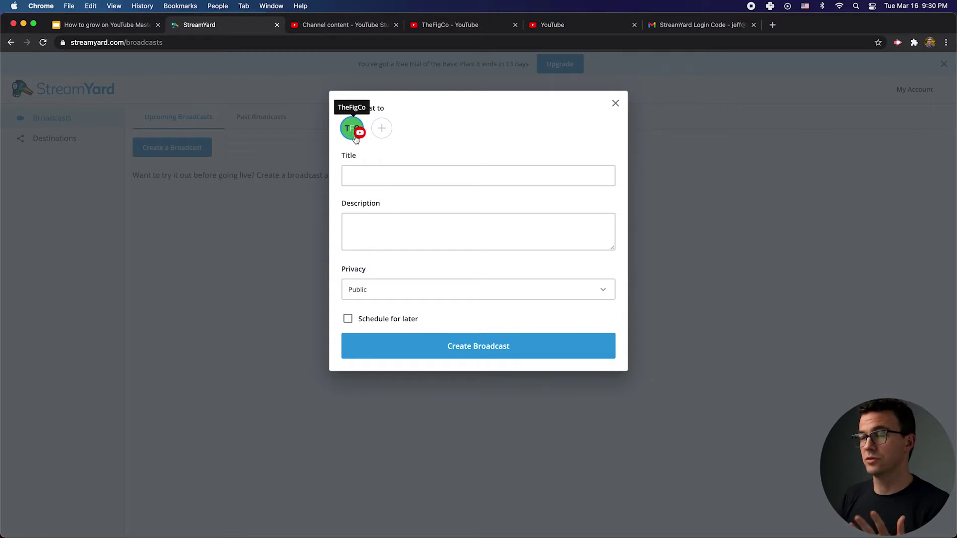
pyautogui.click(385, 177)
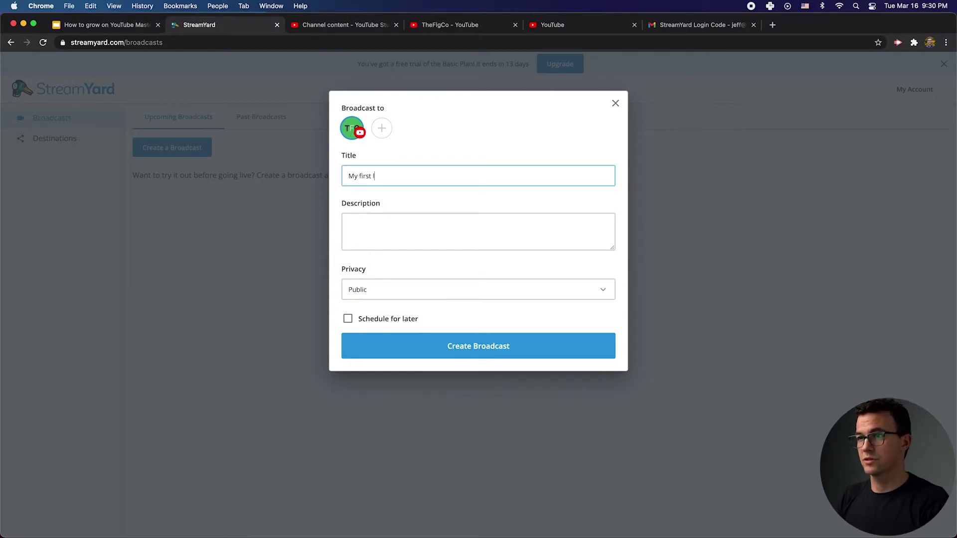
pyautogui.write('My first livestream')
pyautogui.click(381, 228)
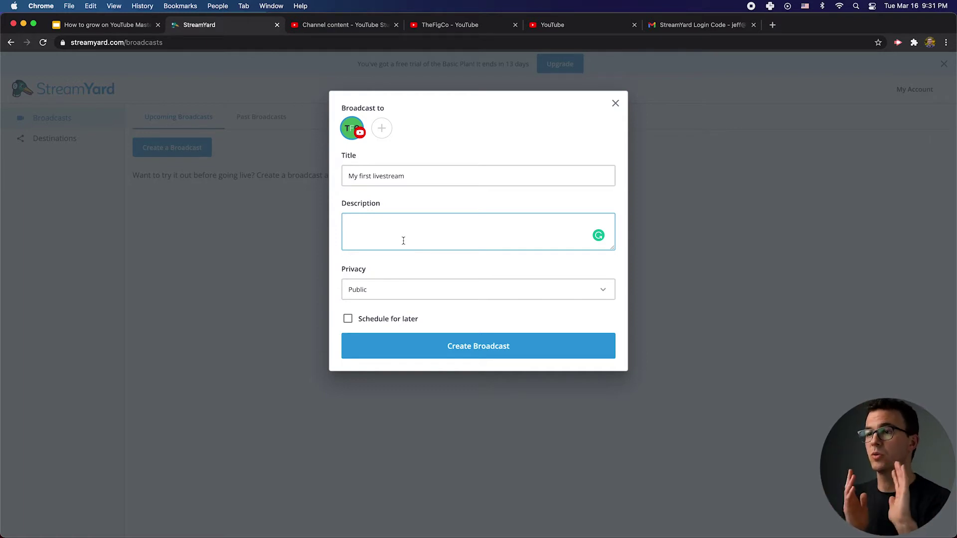
pyautogui.click(377, 242)
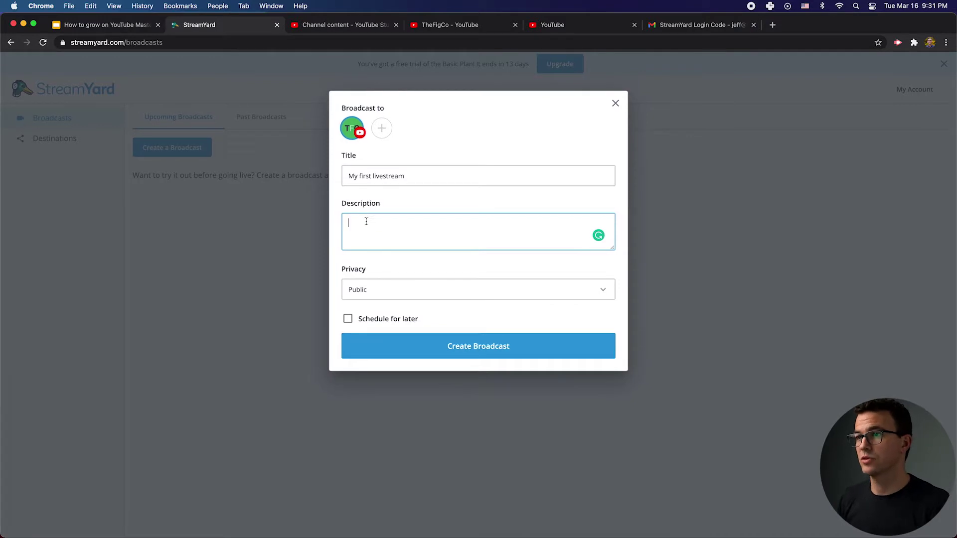
pyautogui.press('Tab')
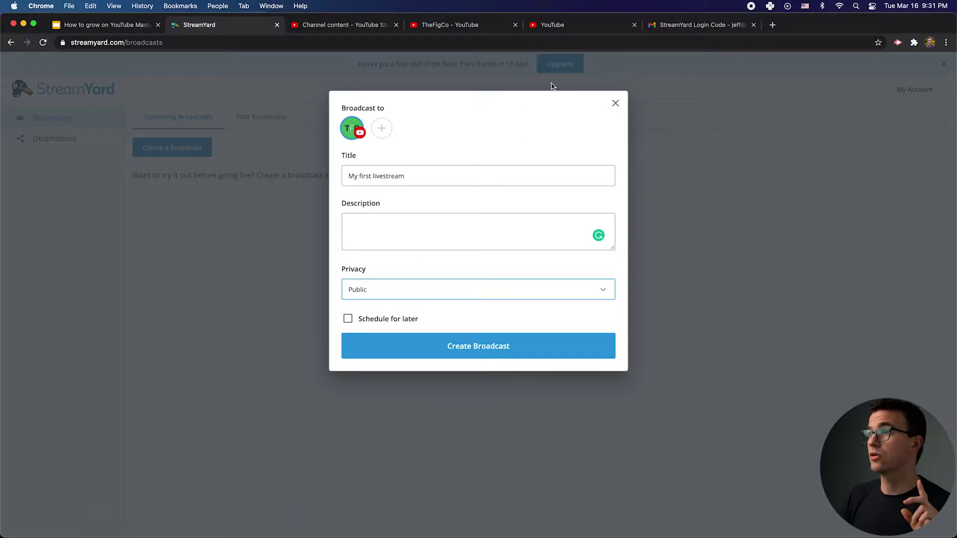
# Step: Glance at the YouTube home page, then return and open the Privacy choices
pyautogui.click(568, 31)
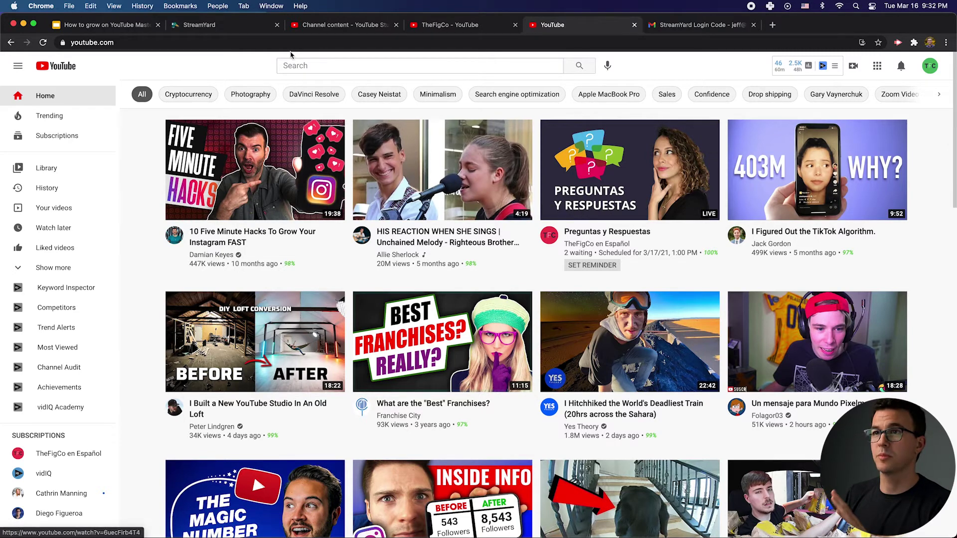
pyautogui.click(214, 26)
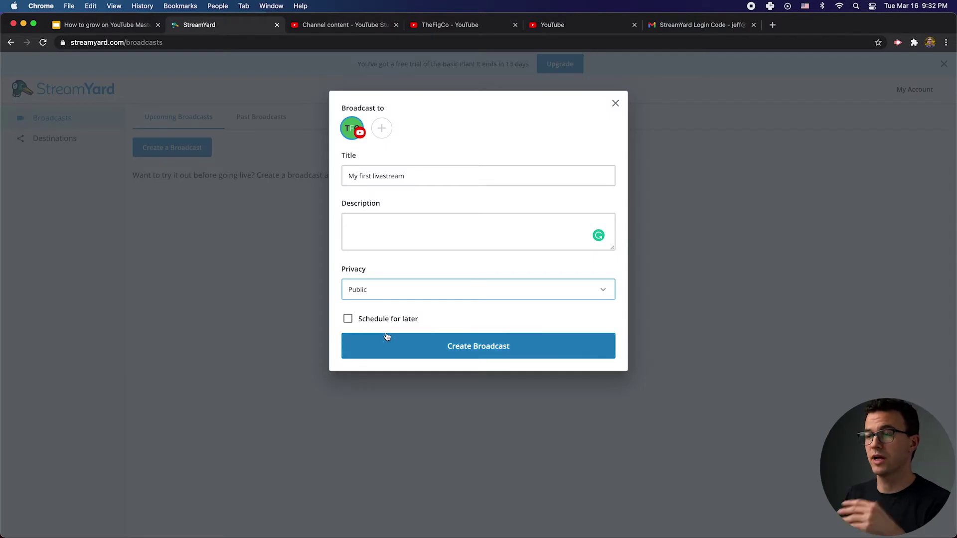
pyautogui.click(398, 294)
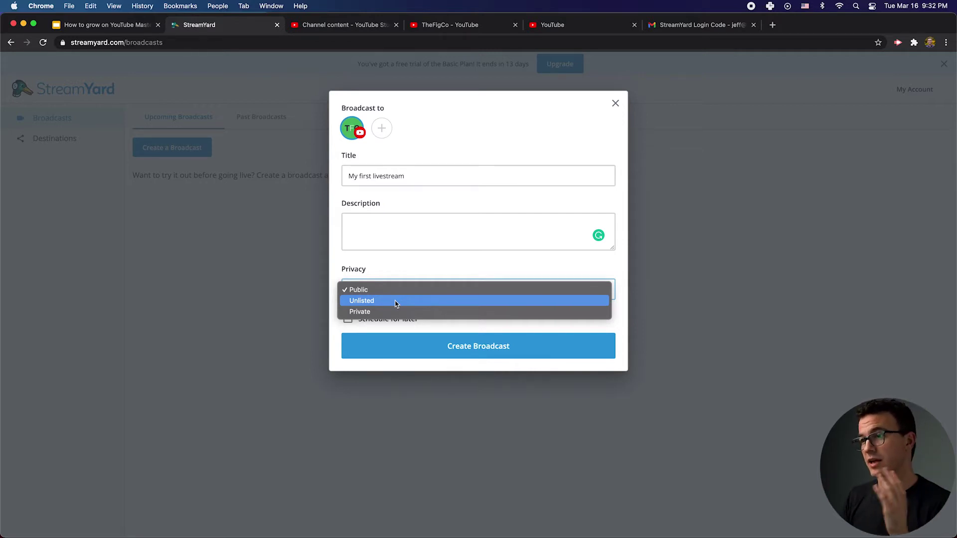
# Step: Make the broadcast Unlisted and mark it to be scheduled for later
pyautogui.click(389, 304)
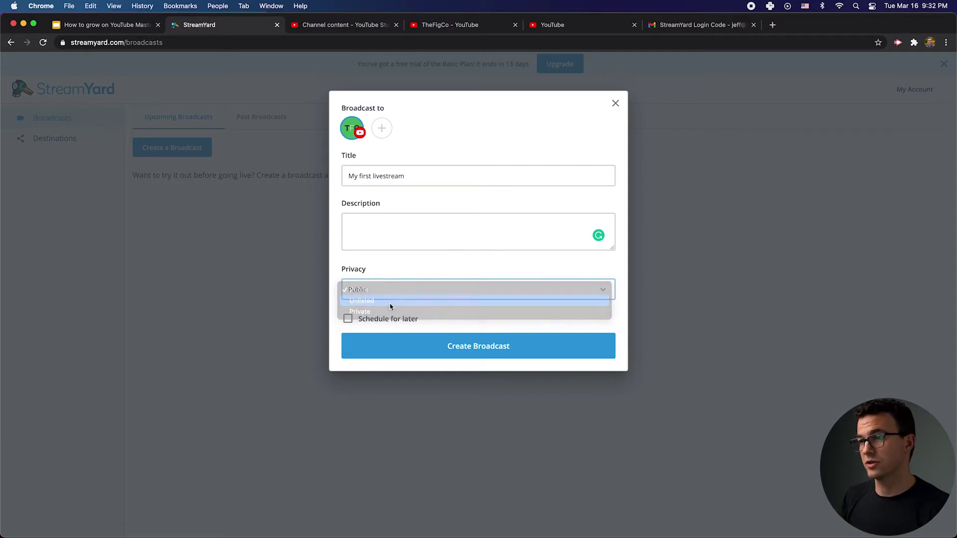
pyautogui.click(348, 318)
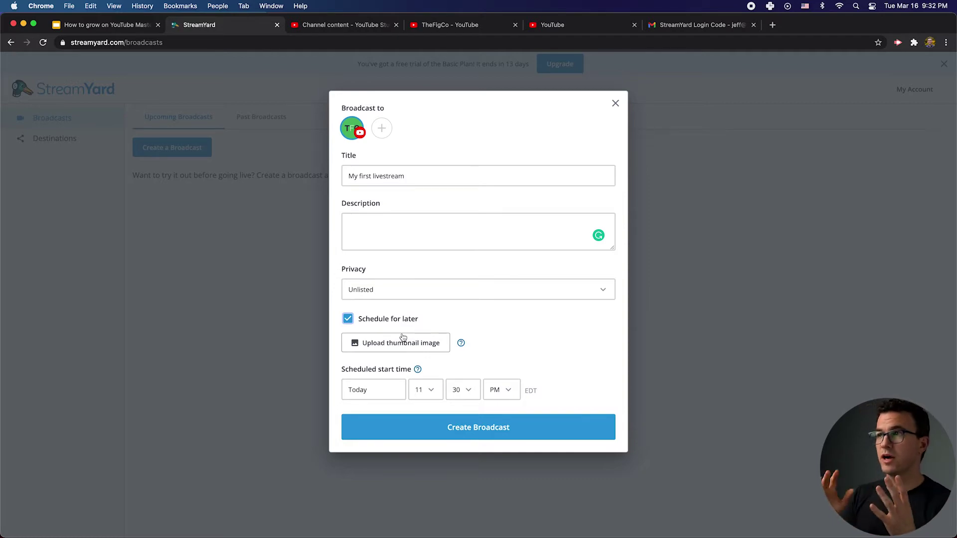
pyautogui.click(579, 26)
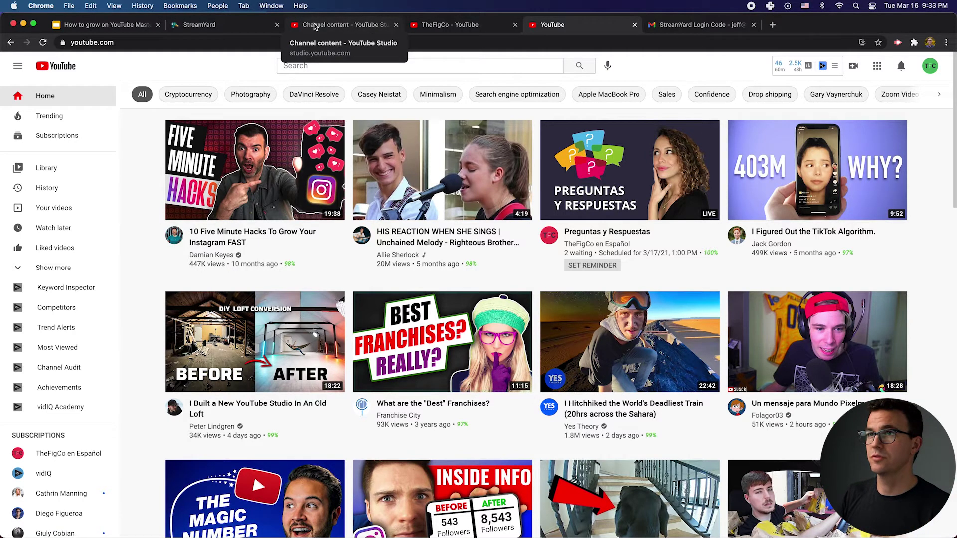
pyautogui.click(240, 25)
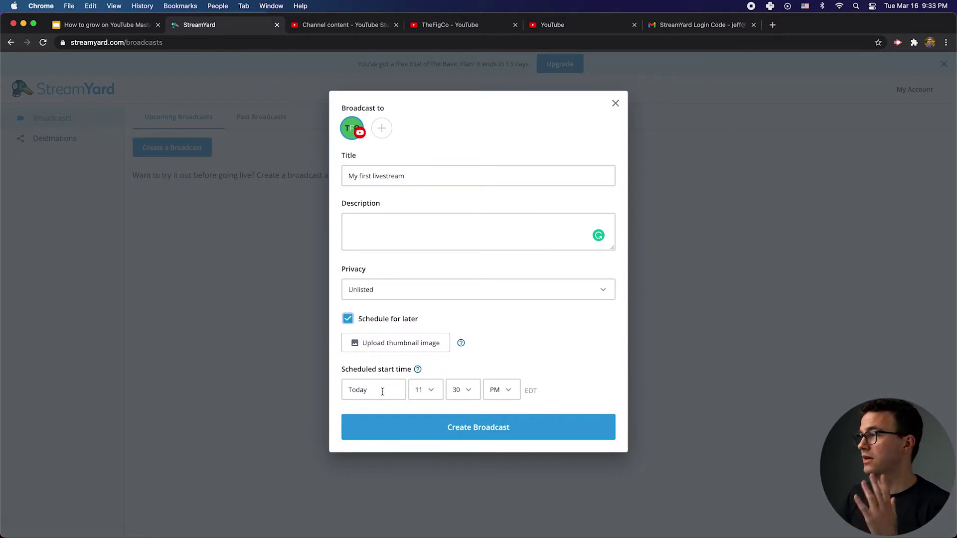
# Step: Set the start time to 10:00 PM and create the scheduled broadcast
pyautogui.click(432, 391)
pyautogui.click(423, 379)
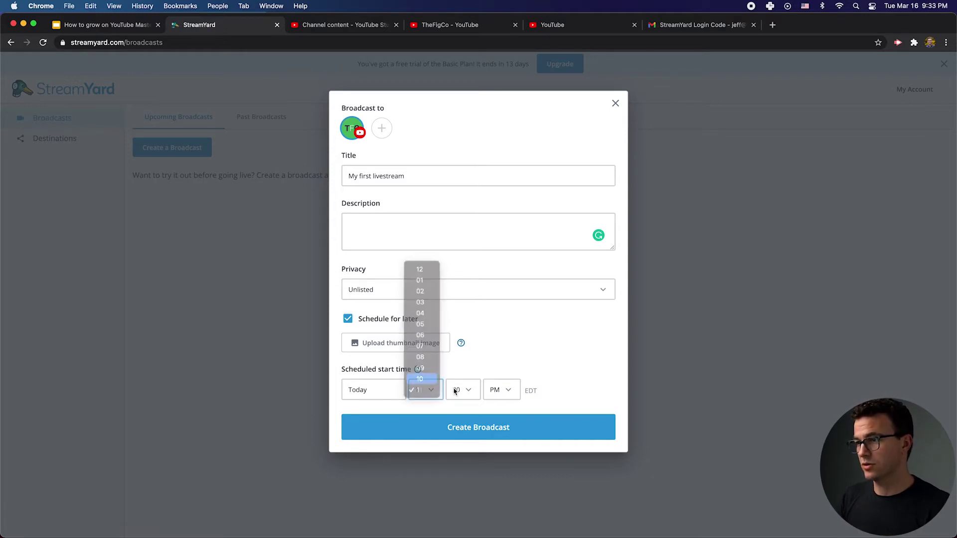
pyautogui.click(456, 391)
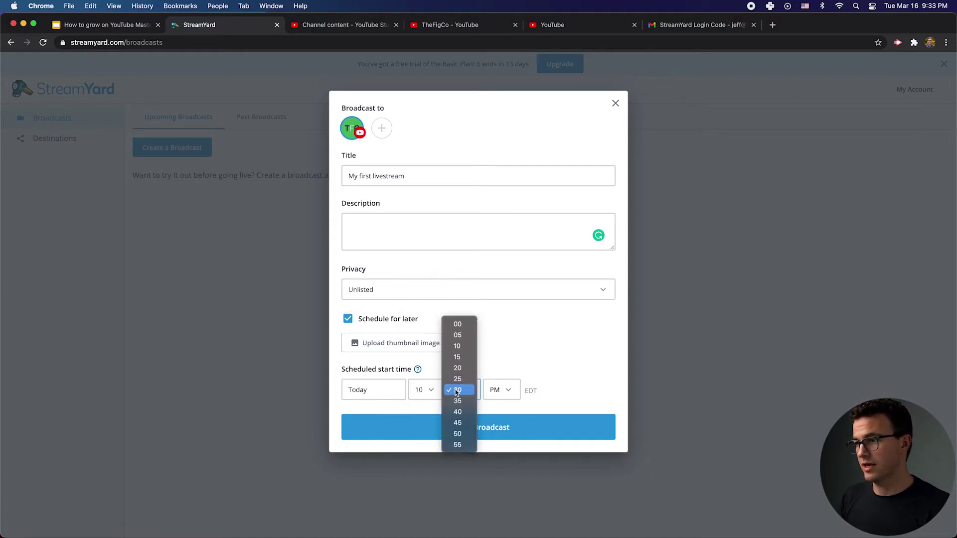
pyautogui.click(456, 324)
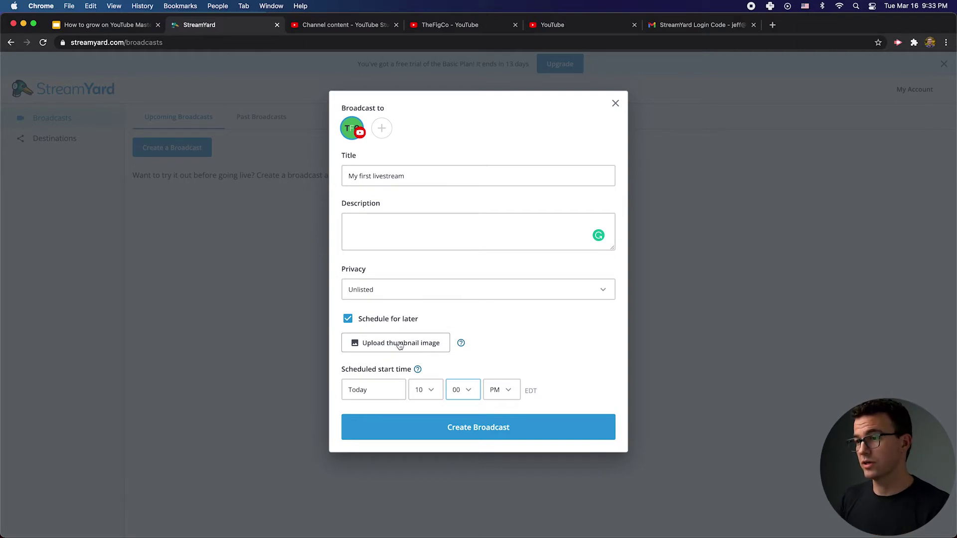
pyautogui.click(478, 428)
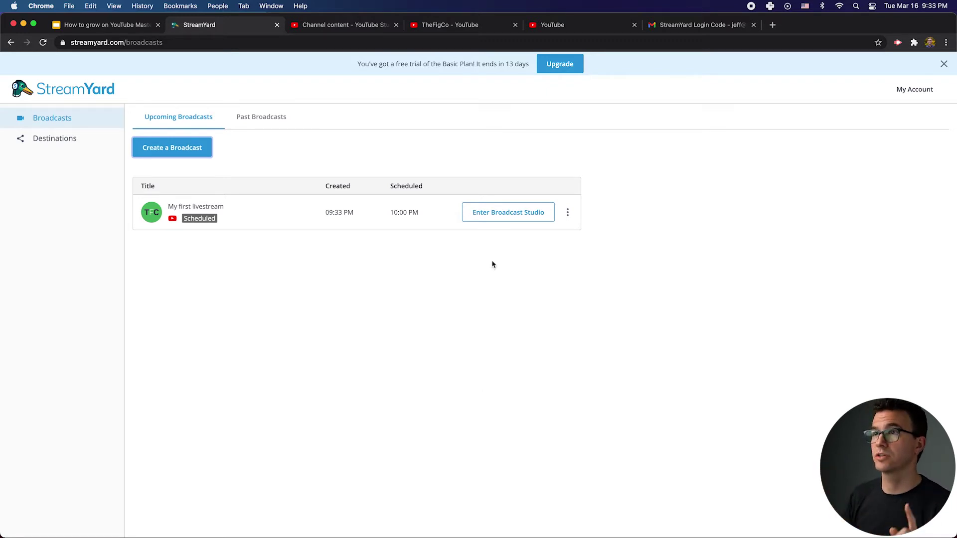
pyautogui.click(344, 24)
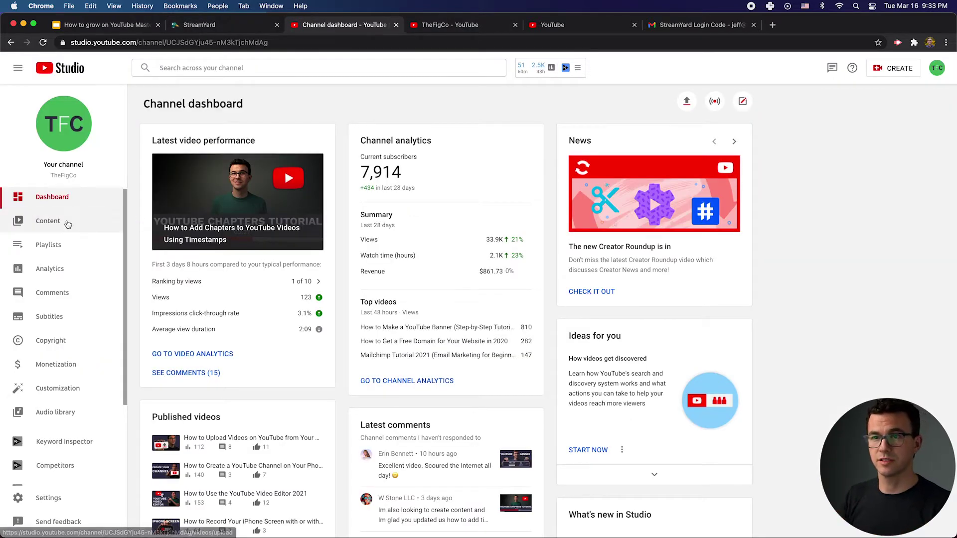
# Step: Set the upcoming 'My first livestream' to go live later with streaming software, then open its page
pyautogui.click(67, 221)
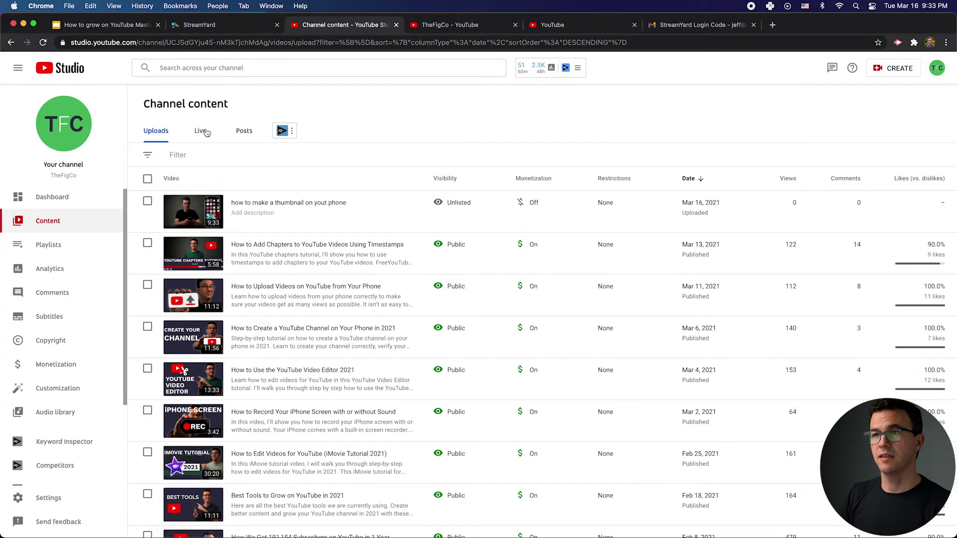
pyautogui.click(205, 132)
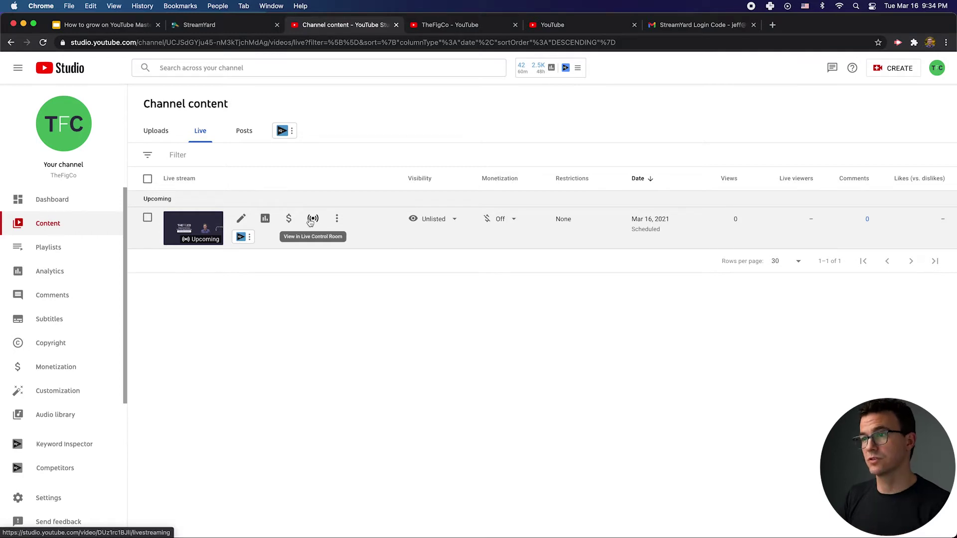
pyautogui.click(313, 219)
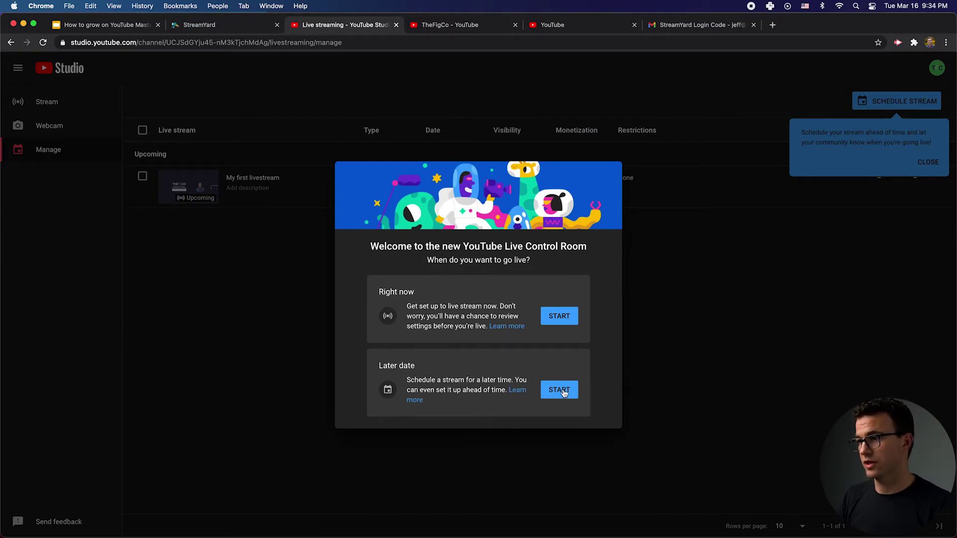
pyautogui.click(563, 394)
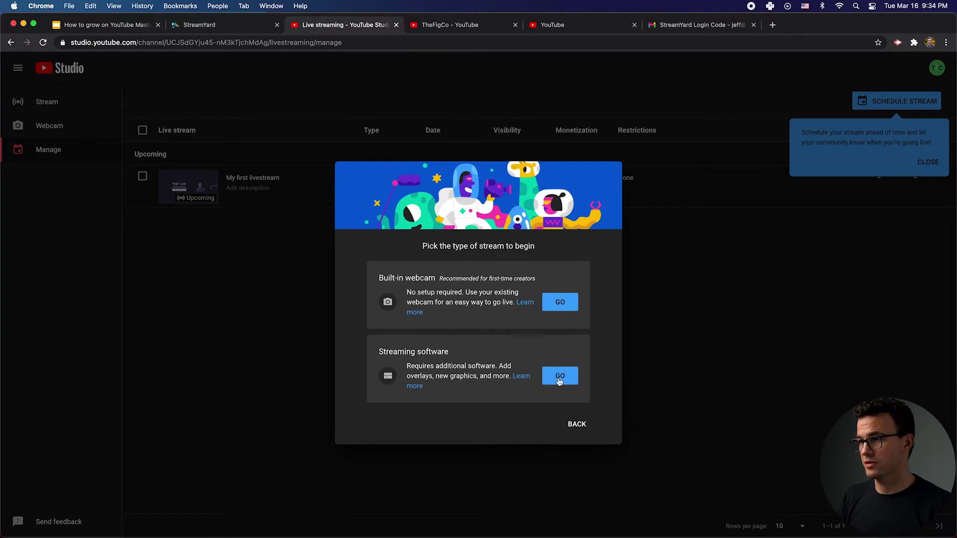
pyautogui.click(559, 382)
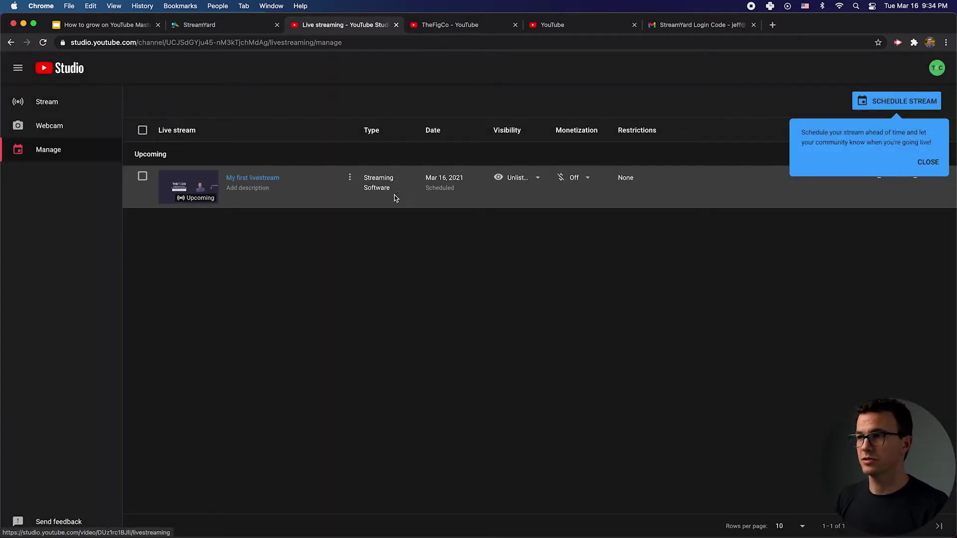
pyautogui.click(263, 180)
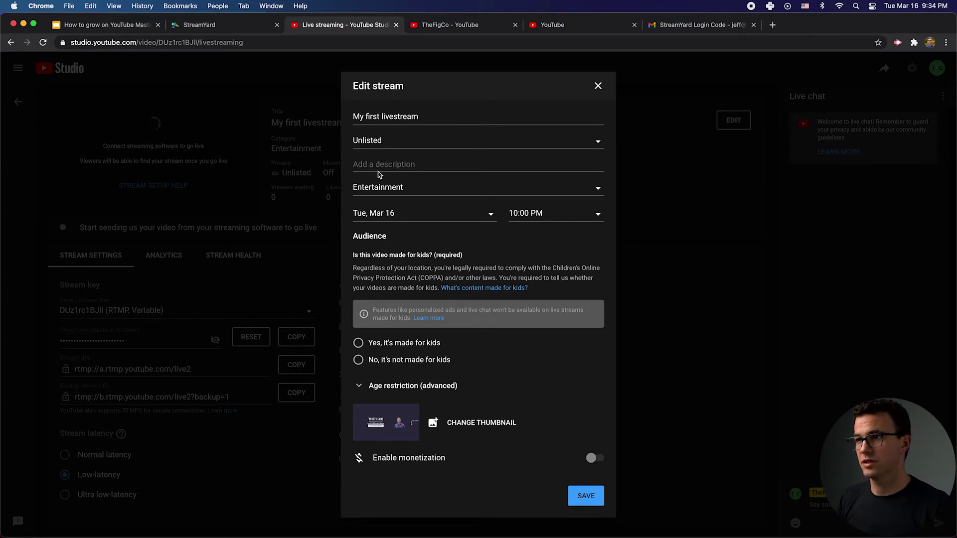
# Step: Save the stream with category Howto & Style, not made for kids, and monetization enabled
pyautogui.click(396, 189)
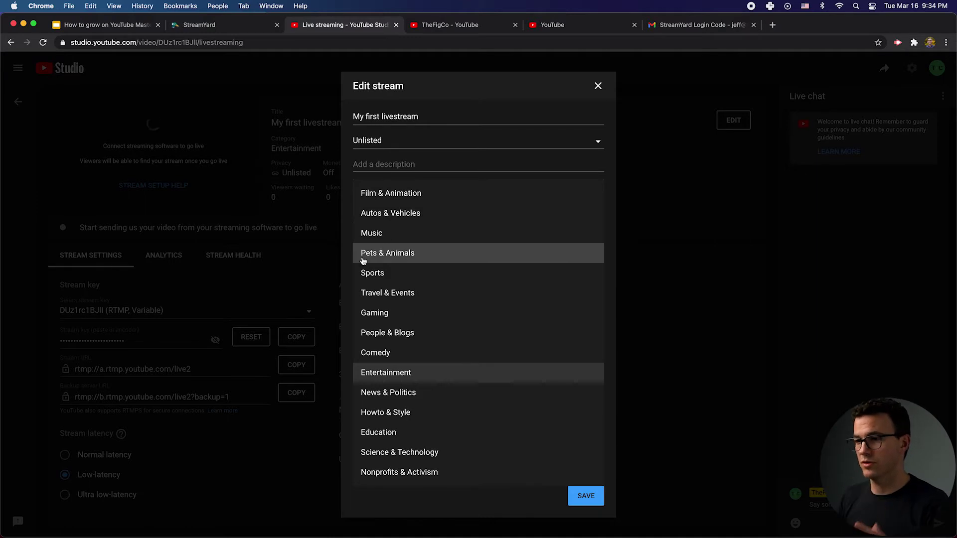
pyautogui.click(399, 413)
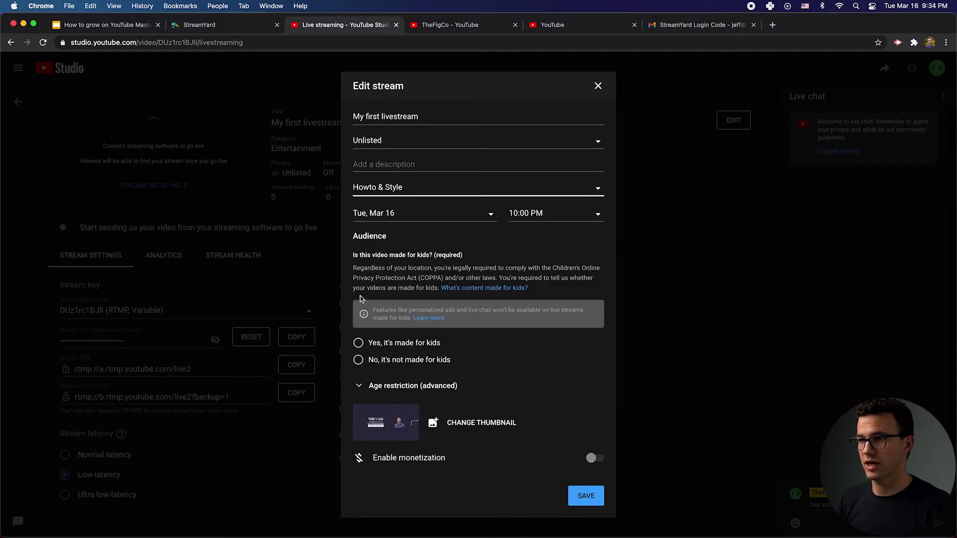
pyautogui.click(358, 362)
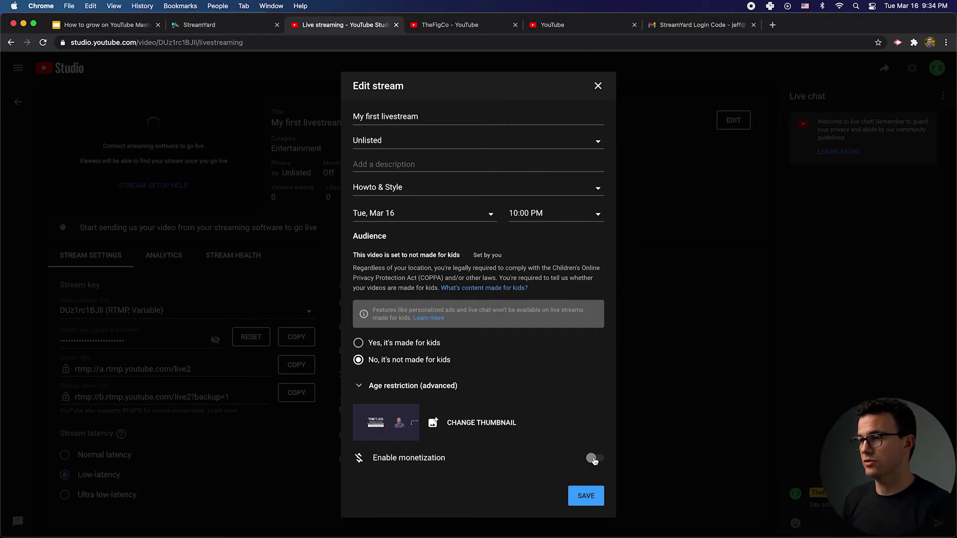
pyautogui.click(594, 461)
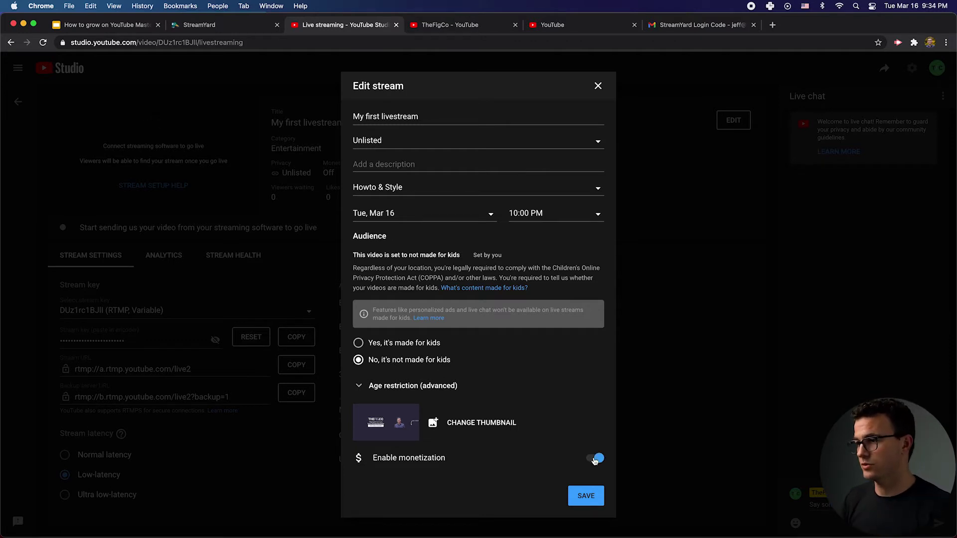
pyautogui.click(584, 496)
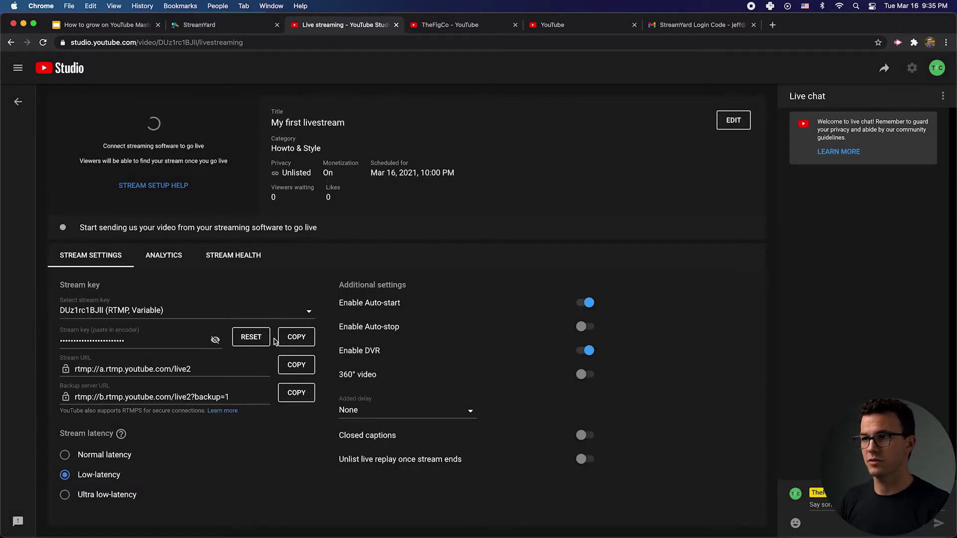
# Step: Navigate back to the channel's Live content list
pyautogui.click(42, 60)
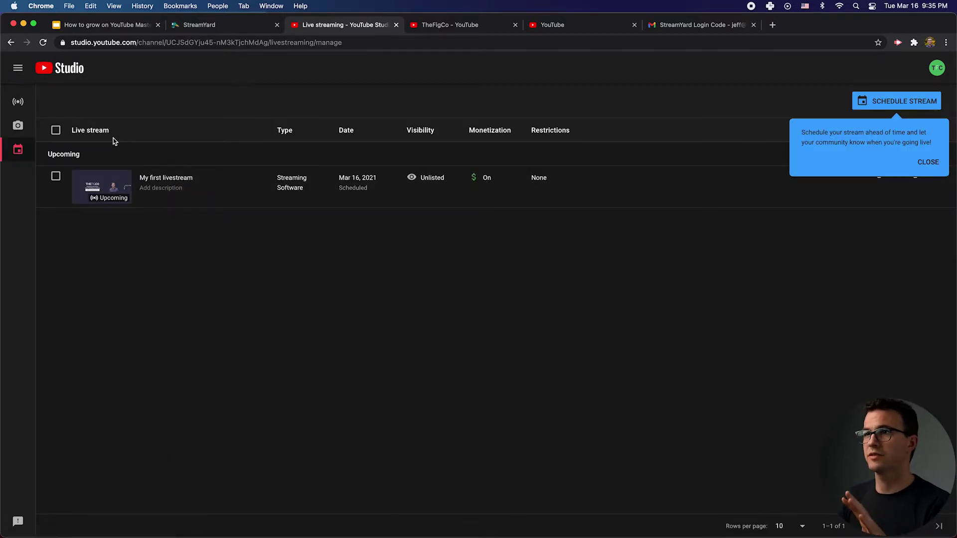
pyautogui.click(12, 43)
pyautogui.click(12, 43)
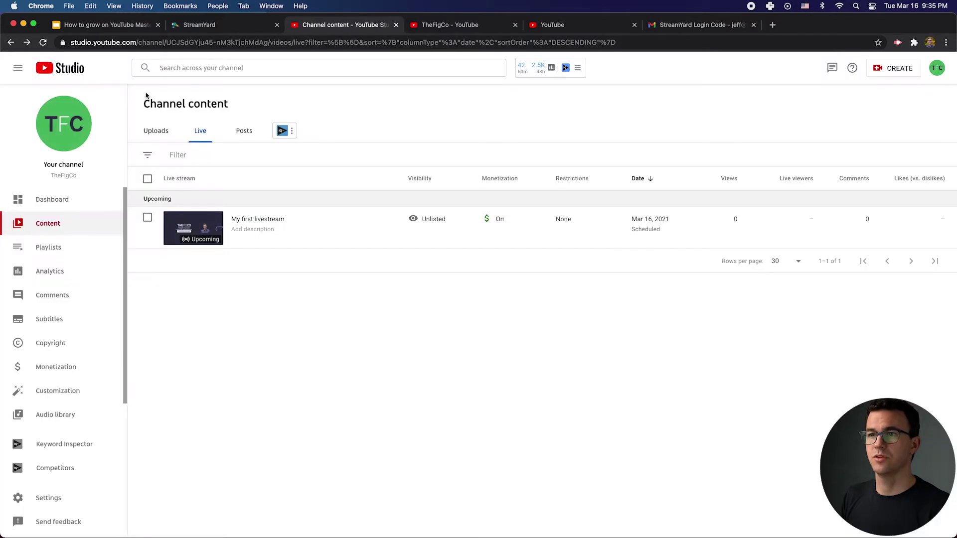
pyautogui.moveTo(242, 218)
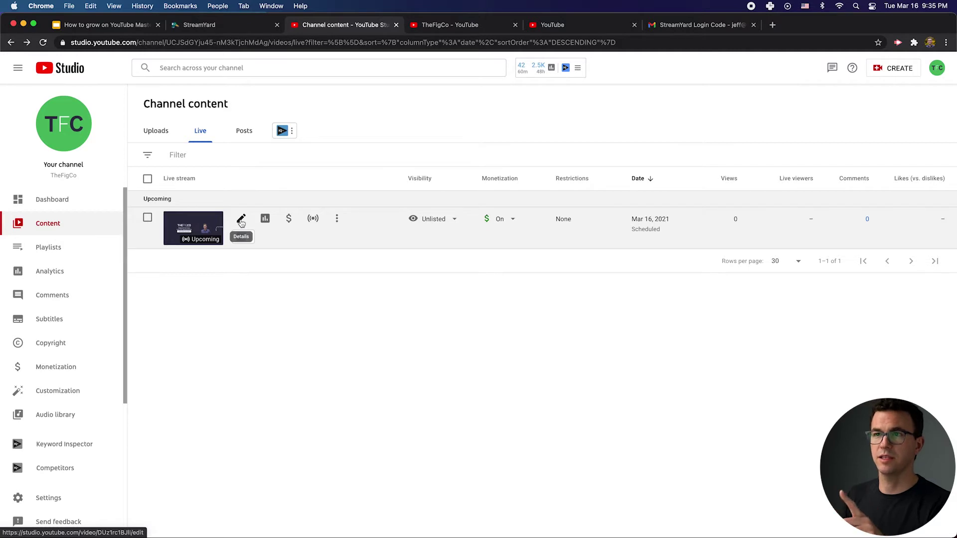
# Step: Open the Details page of 'My first livestream' and scroll through its settings and back up
pyautogui.click(241, 220)
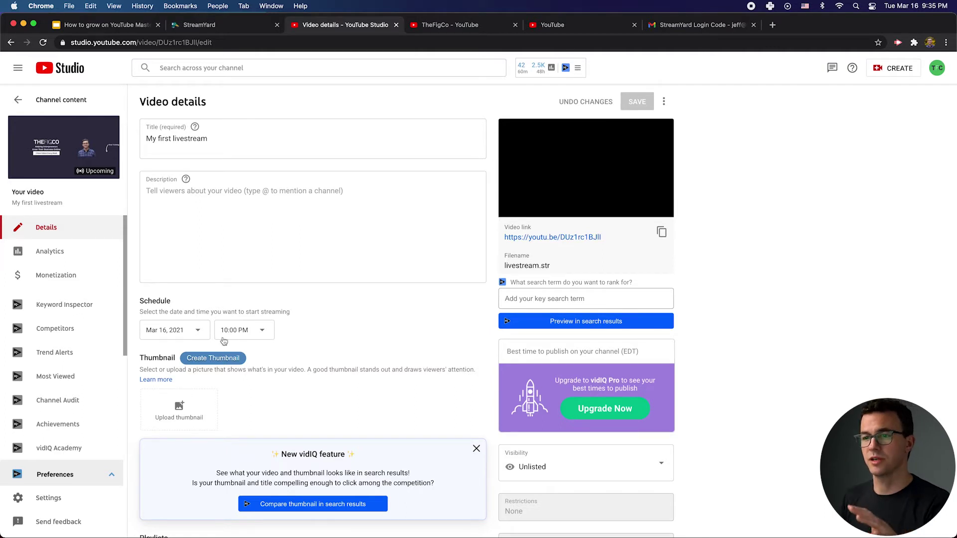
pyautogui.scroll(-3, 237, 430)
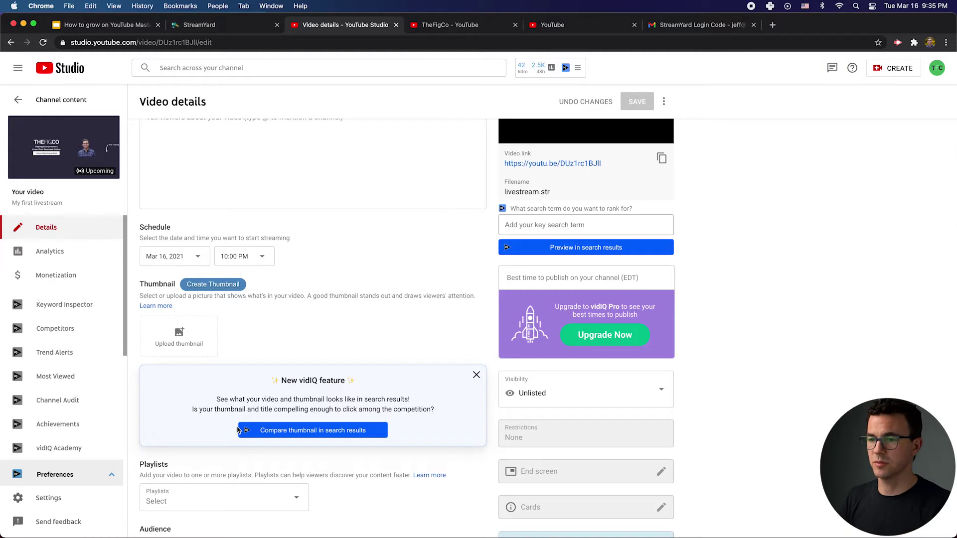
pyautogui.scroll(-1, 296, 411)
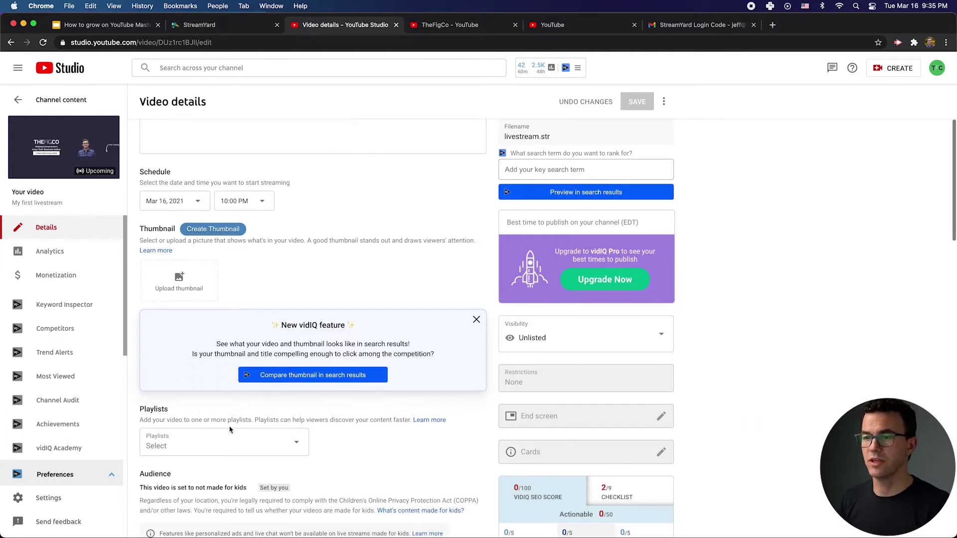
pyautogui.scroll(-5, 259, 442)
pyautogui.scroll(-6, 259, 442)
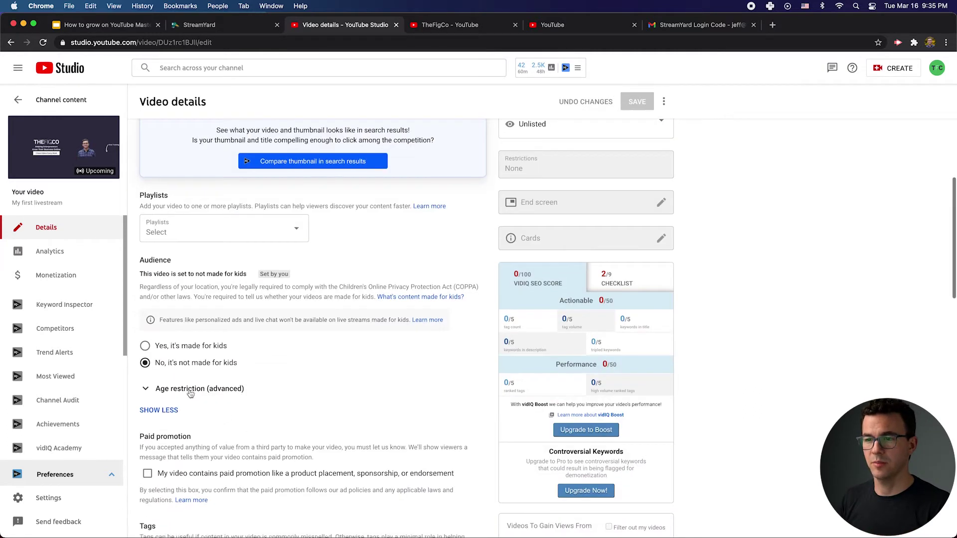
pyautogui.scroll(-6, 229, 376)
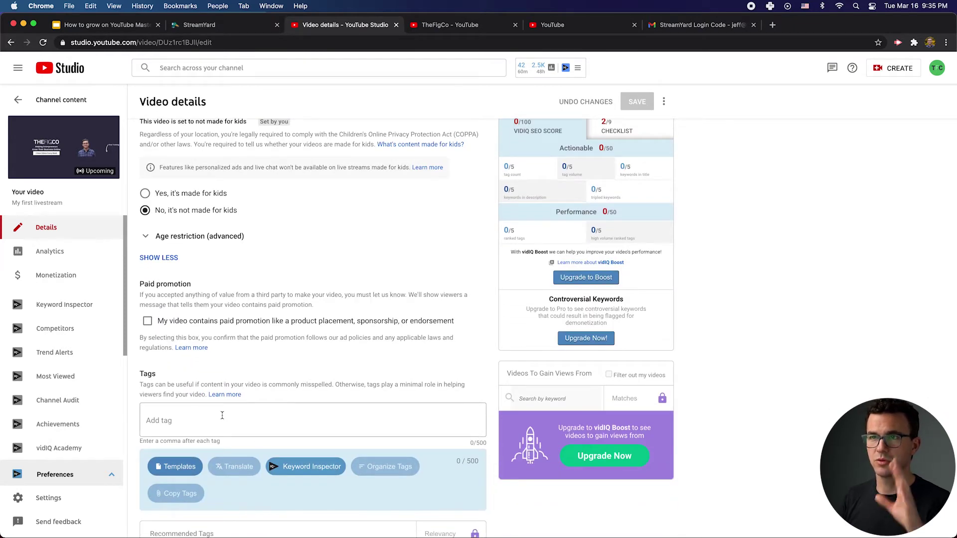
pyautogui.scroll(-3, 222, 416)
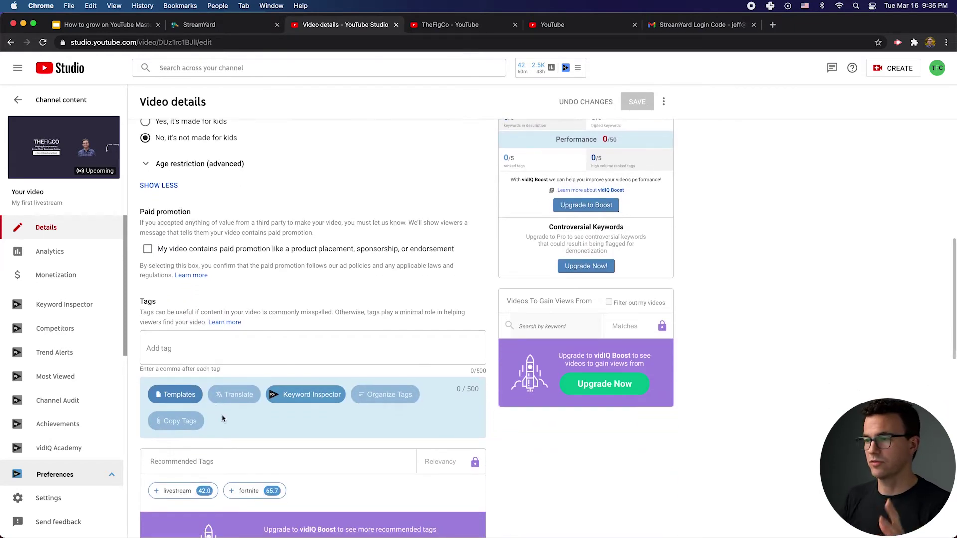
pyautogui.scroll(-14, 258, 377)
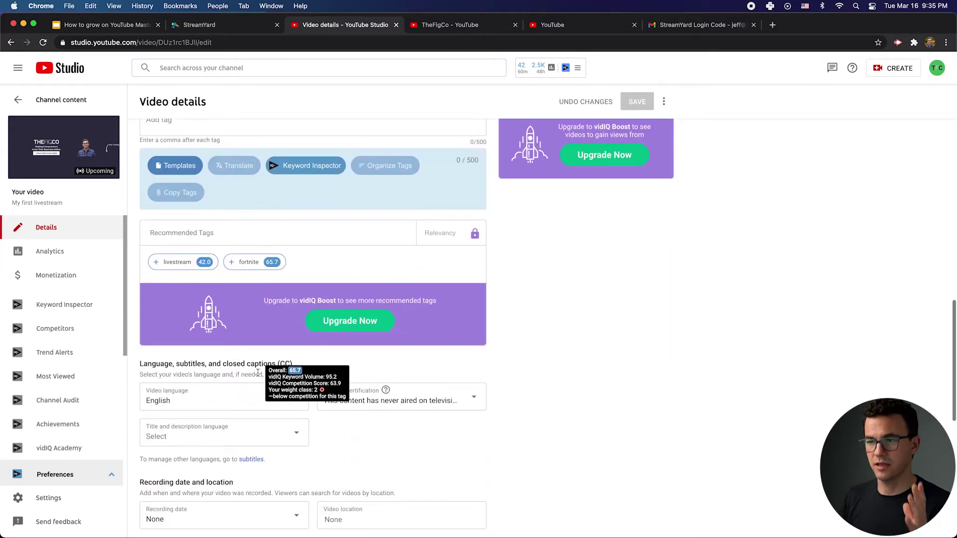
pyautogui.scroll(15, 258, 376)
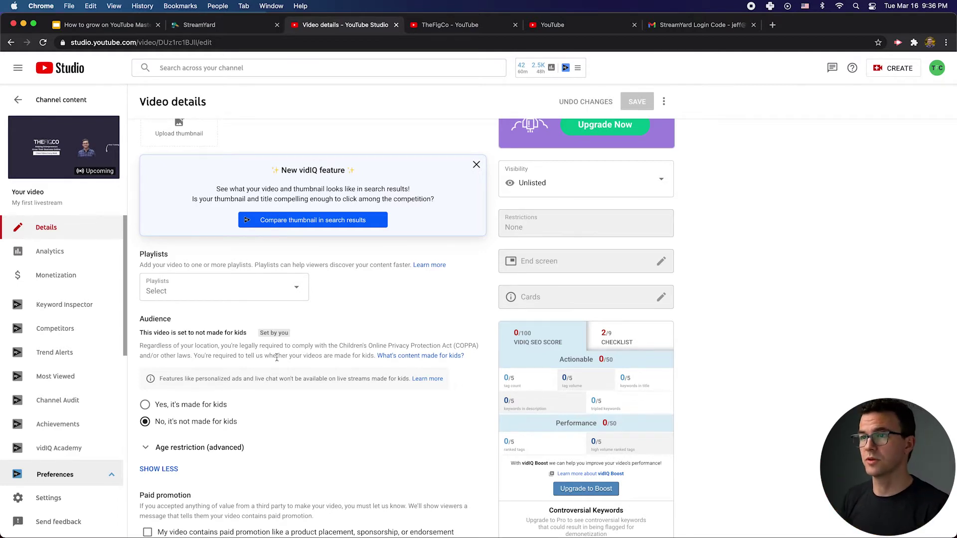
pyautogui.scroll(6, 371, 278)
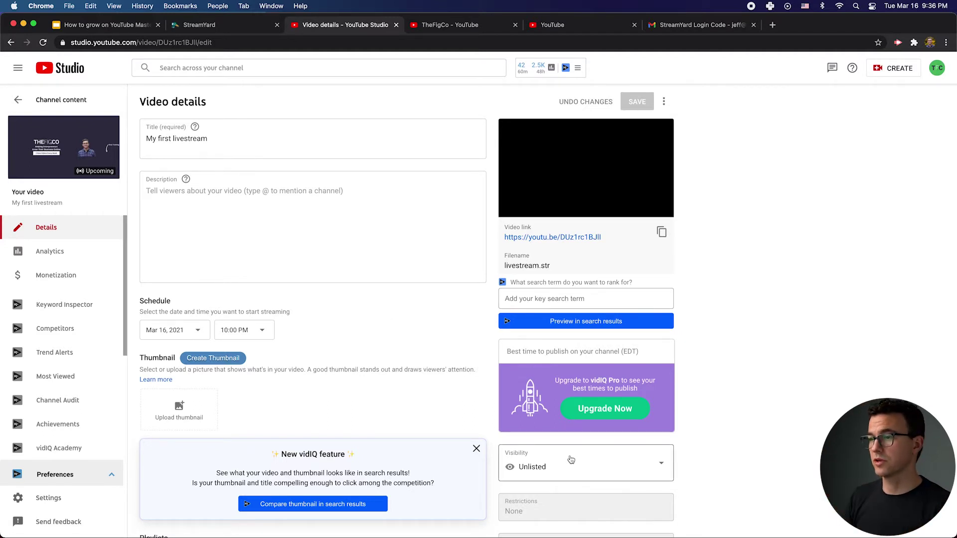
# Step: Leave the visibility at Unlisted and return to the Channel content list
pyautogui.click(574, 468)
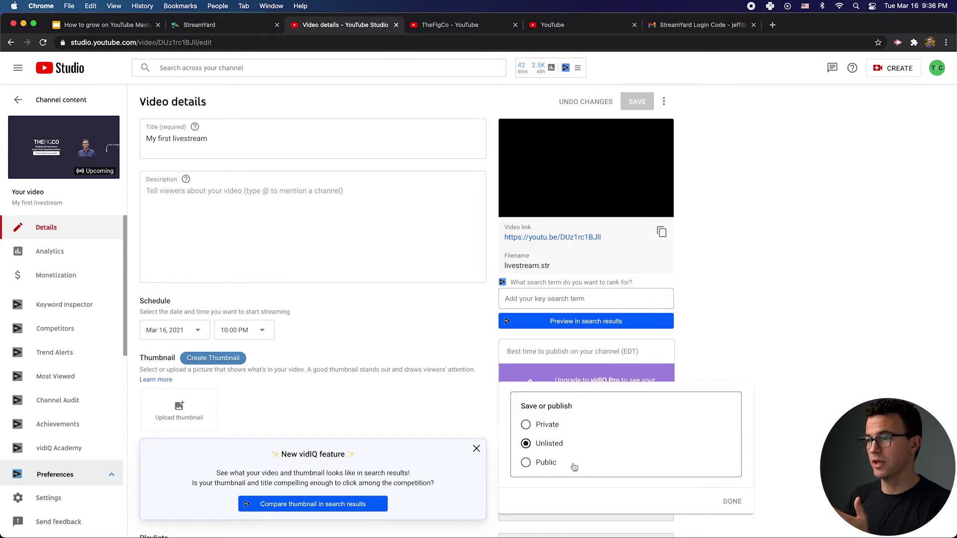
pyautogui.click(792, 442)
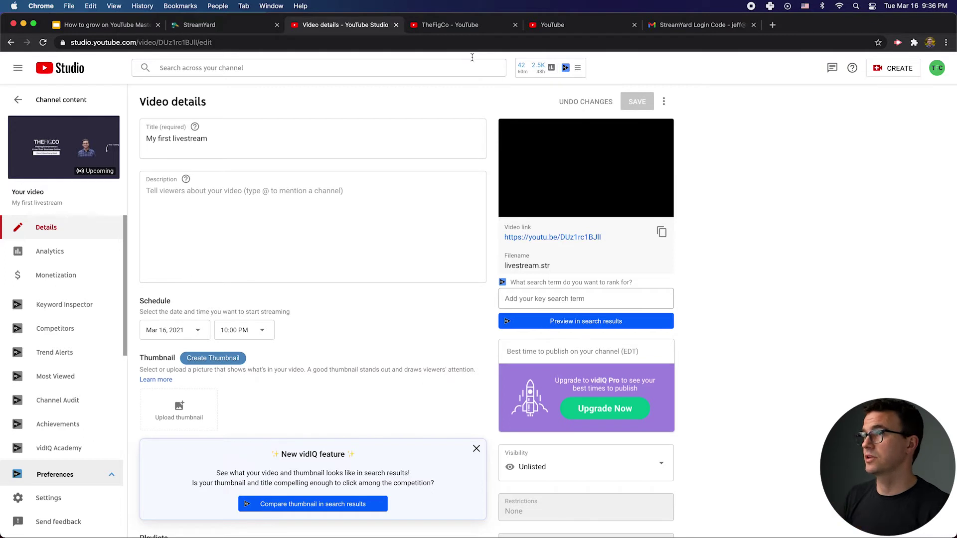
pyautogui.click(19, 100)
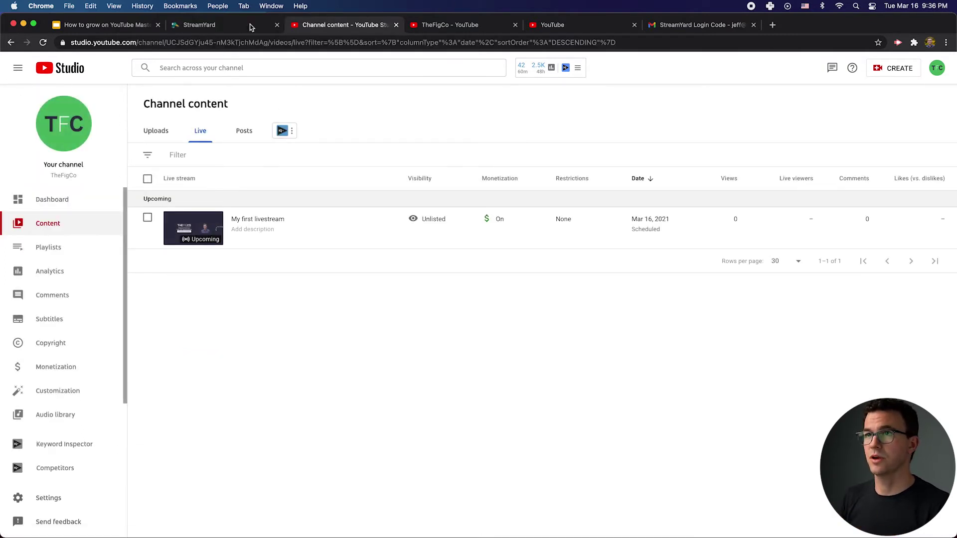
# Step: Switch to StreamYard's broadcasts and enter the studio for 'My first livestream'
pyautogui.click(198, 29)
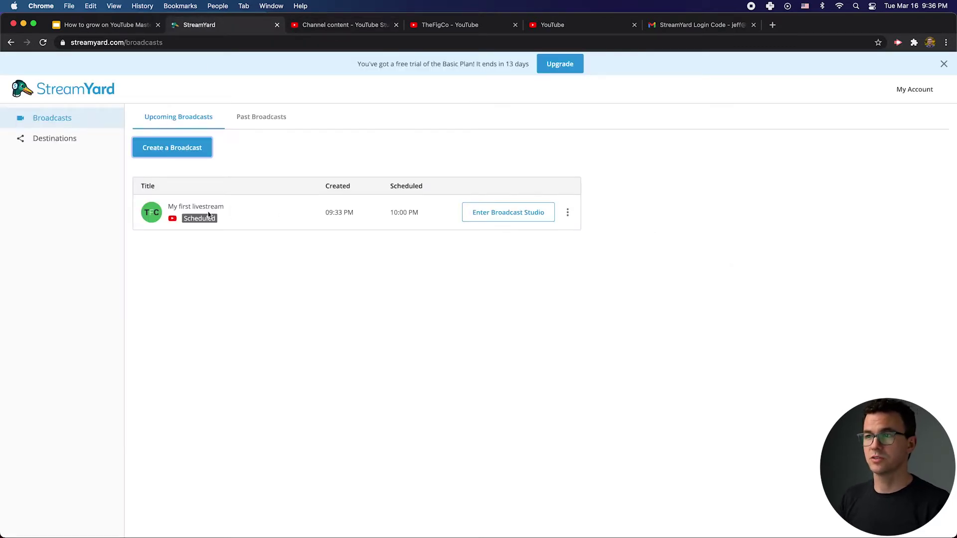
pyautogui.moveTo(333, 213); pyautogui.dragTo(419, 215)
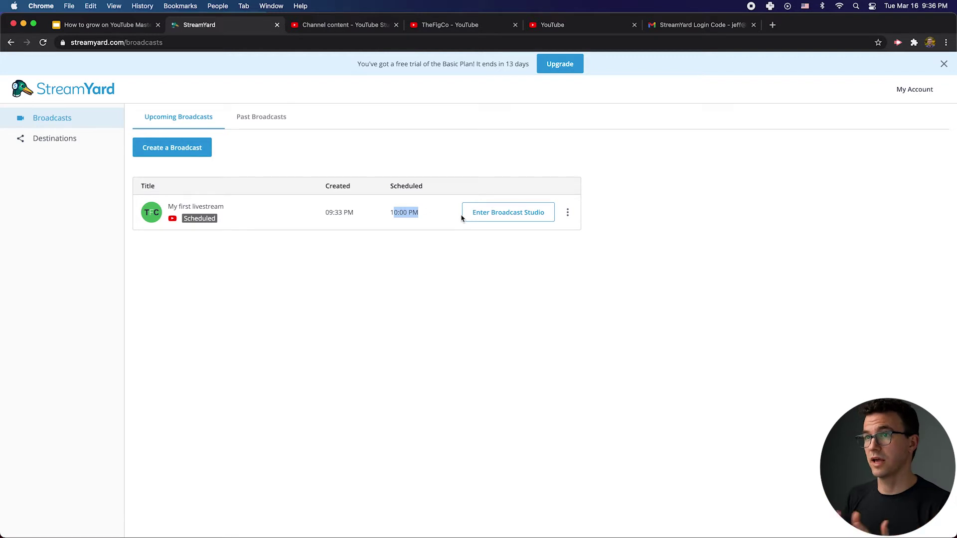
pyautogui.click(496, 214)
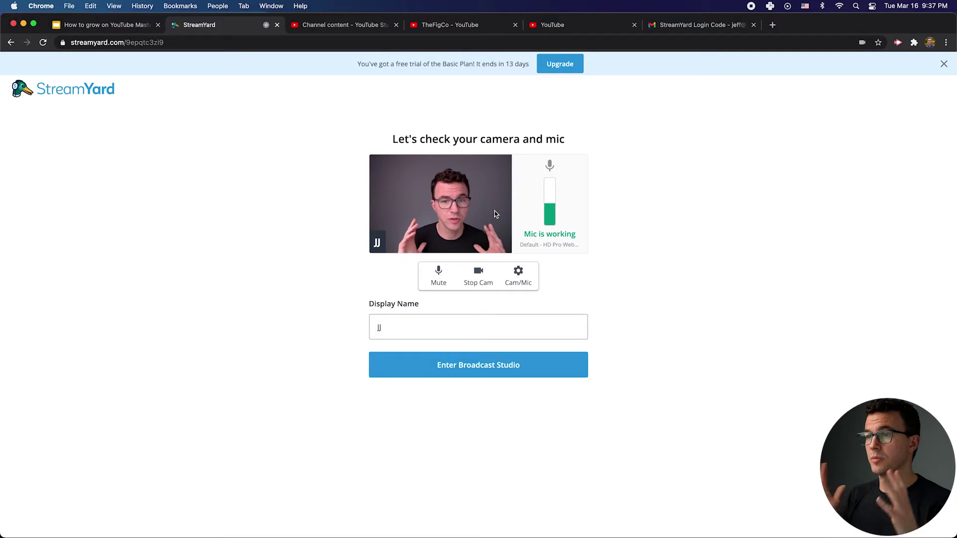
# Step: Correct the last letter of the display name
pyautogui.click(396, 330)
pyautogui.press('BackSpace')
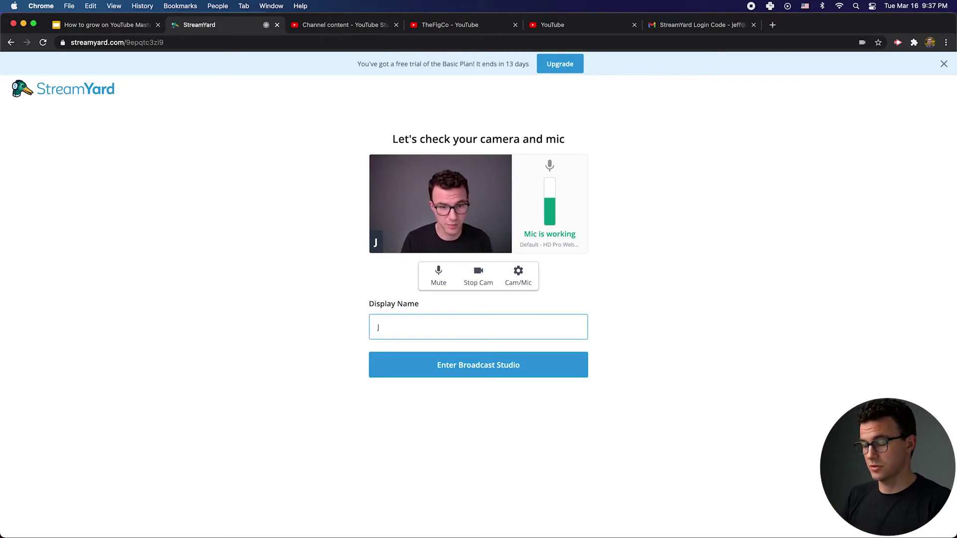
pyautogui.write('J')
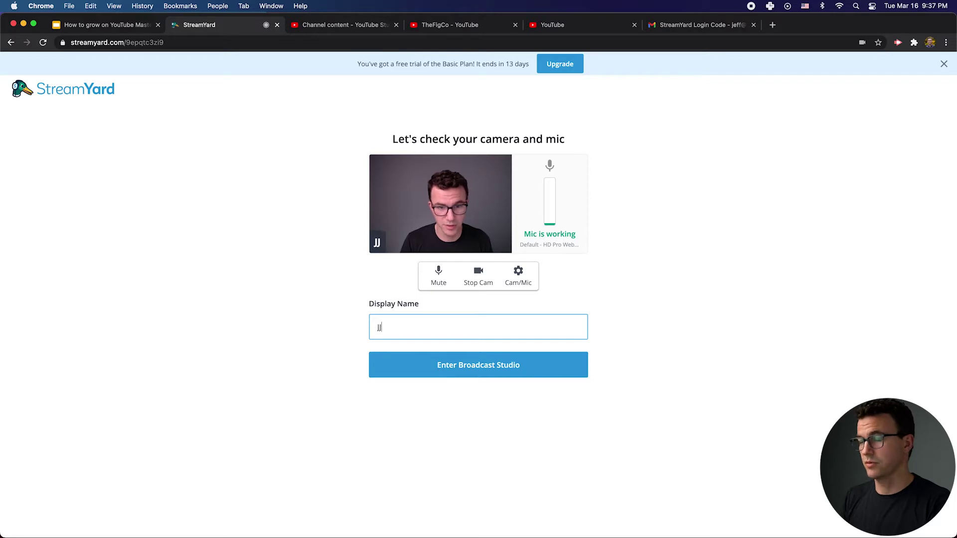
# Step: Test muting and unmuting the mic, then open the Cam/Mic settings
pyautogui.click(439, 274)
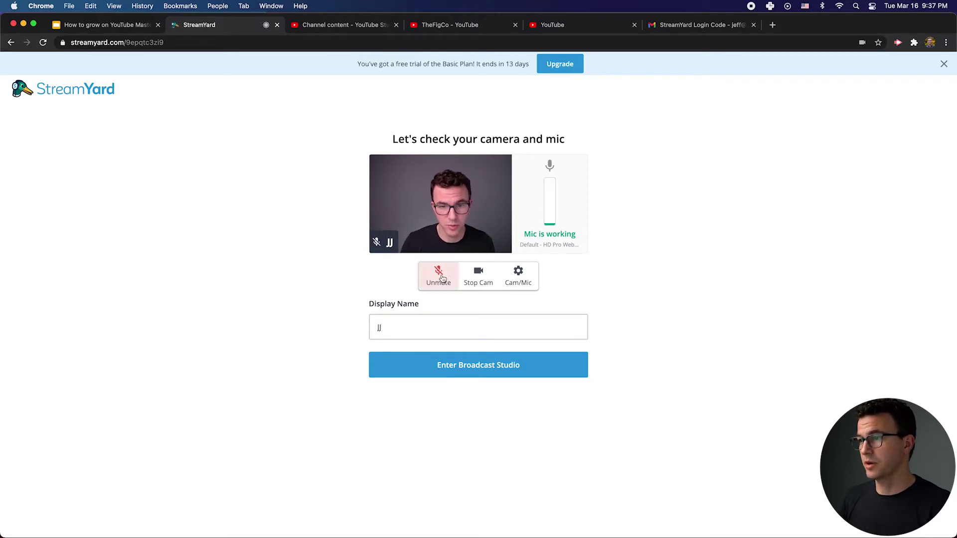
pyautogui.click(459, 277)
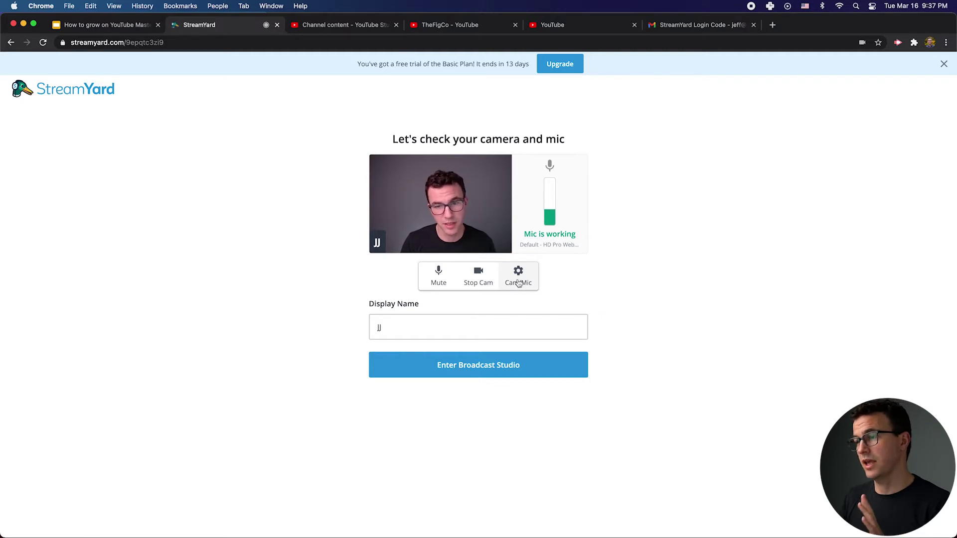
pyautogui.click(518, 284)
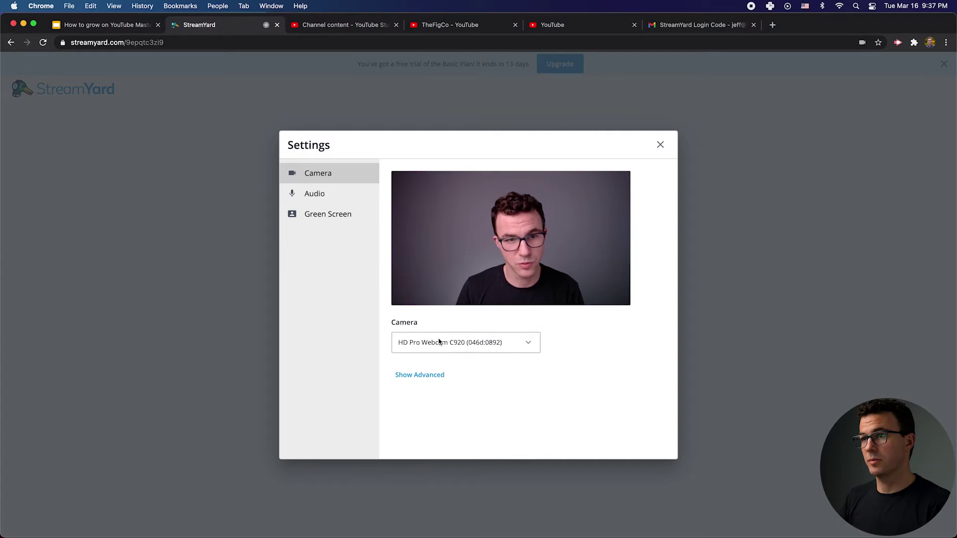
# Step: Keep the camera at High Definition (720p), glance over the Audio and Green Screen settings, and close Settings
pyautogui.click(422, 377)
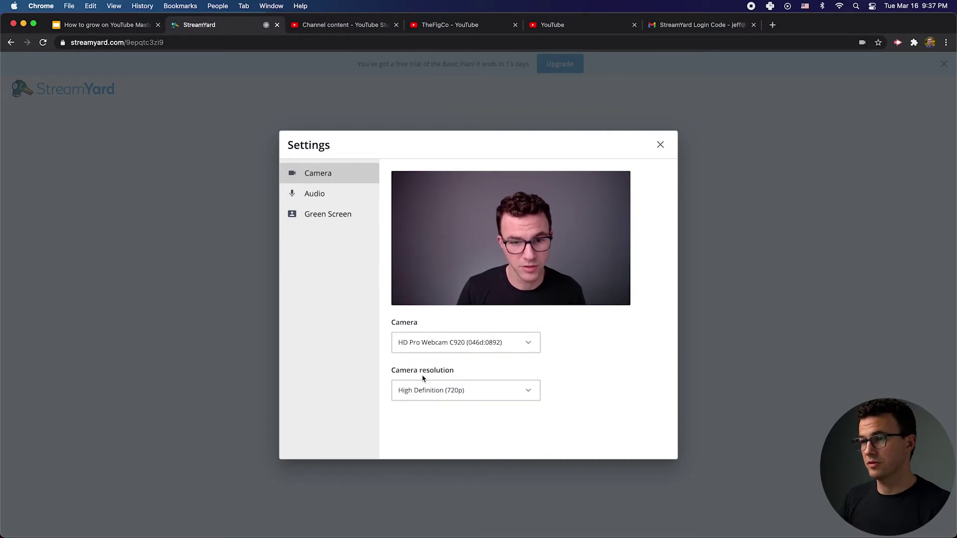
pyautogui.click(439, 395)
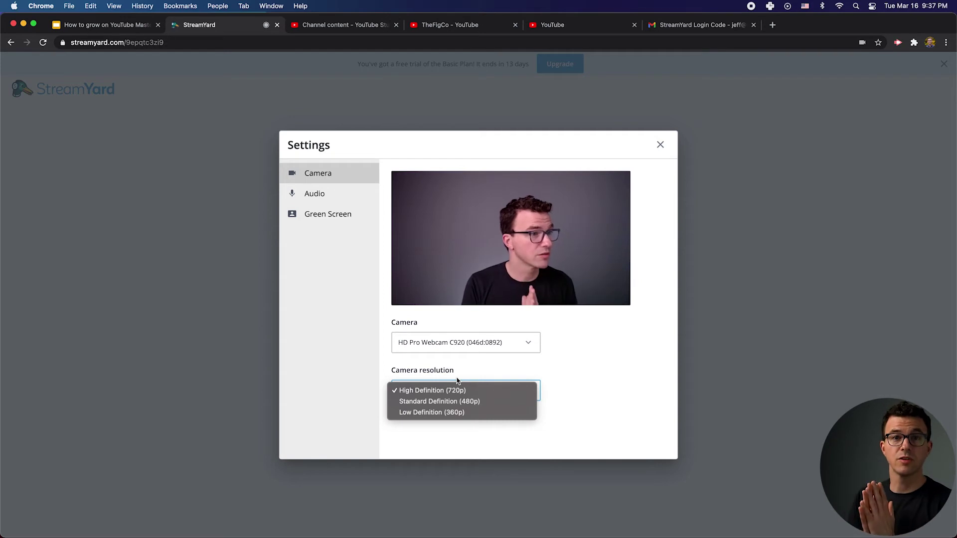
pyautogui.click(461, 390)
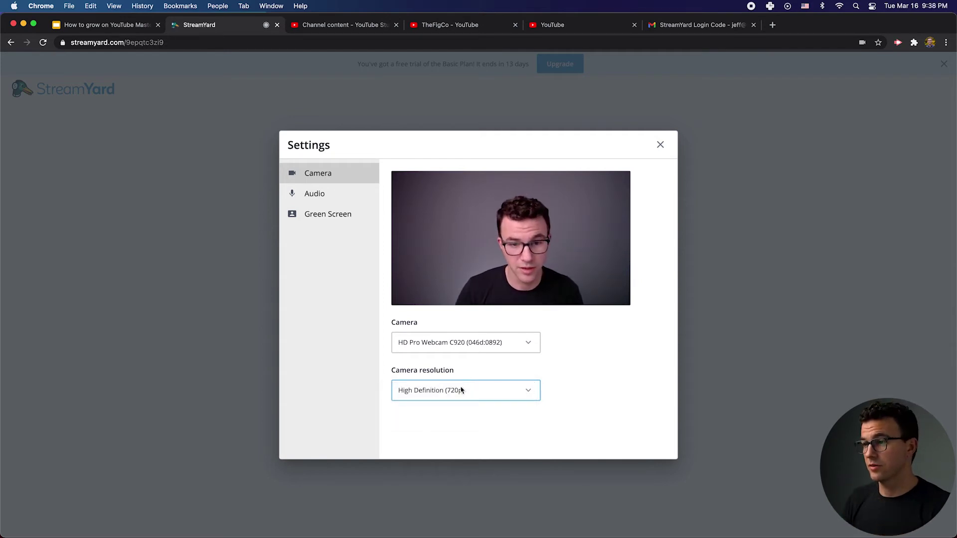
pyautogui.click(324, 201)
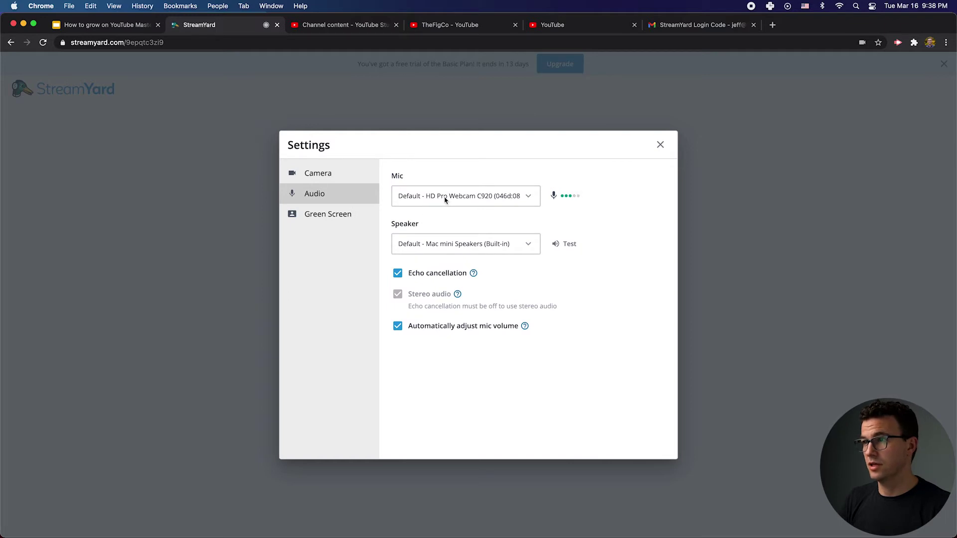
pyautogui.click(328, 224)
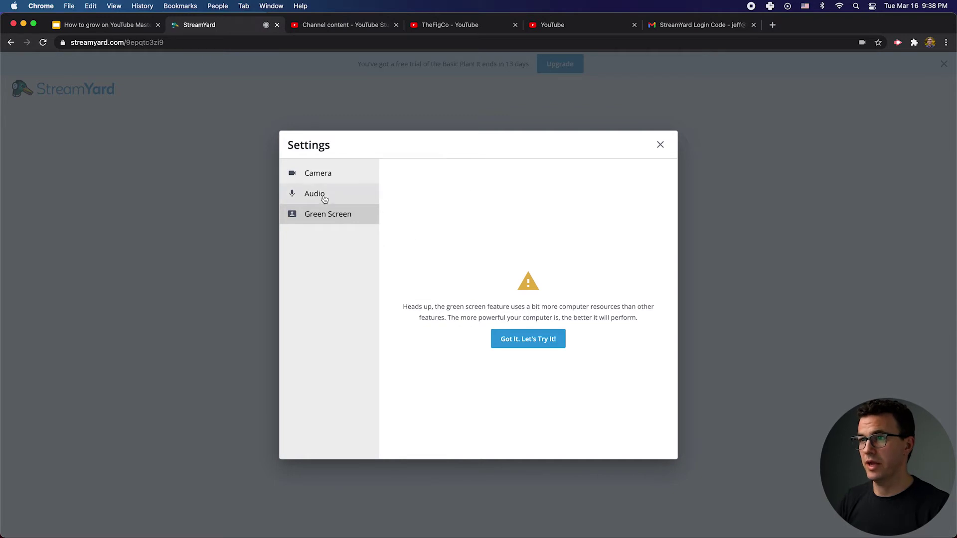
pyautogui.click(321, 174)
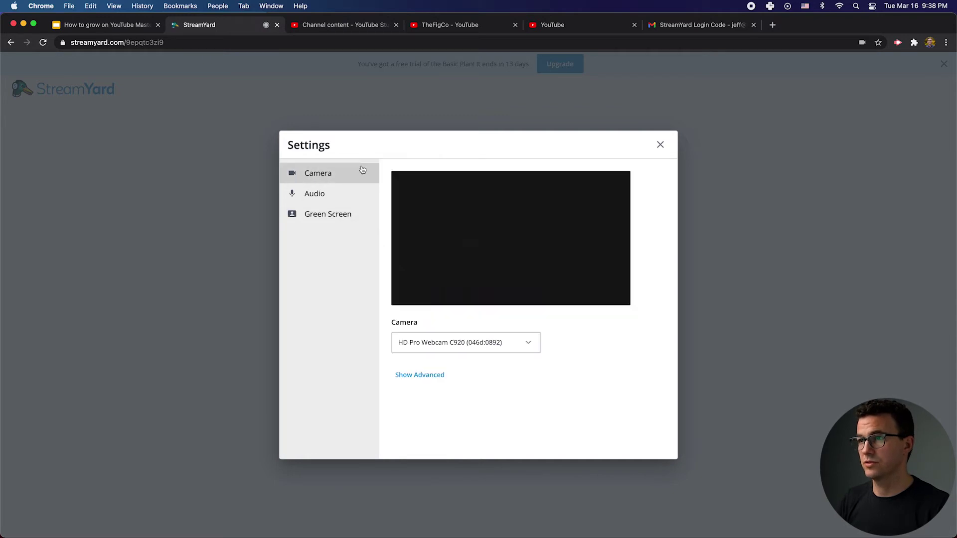
pyautogui.click(659, 150)
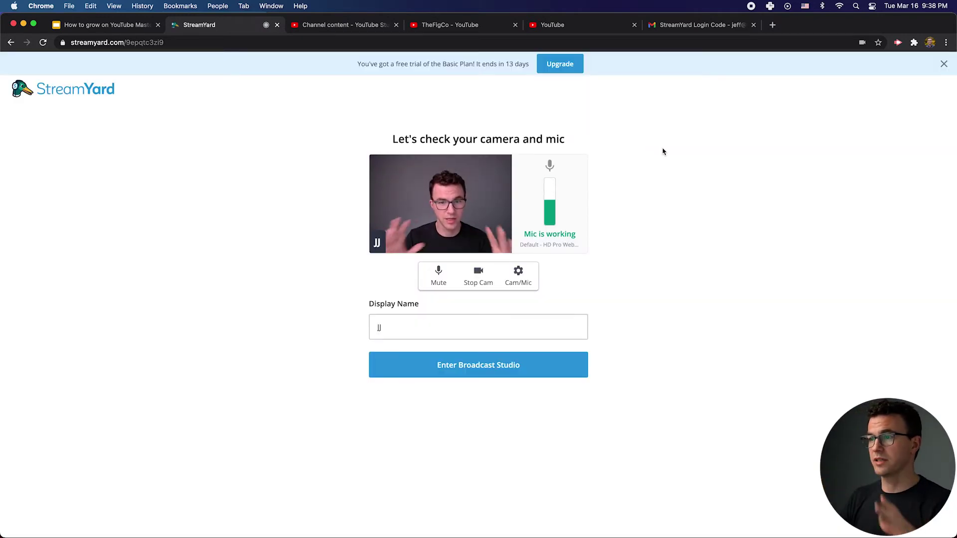
# Step: Enter the broadcast studio for the scheduled stream 'My first livestream'
pyautogui.click(467, 367)
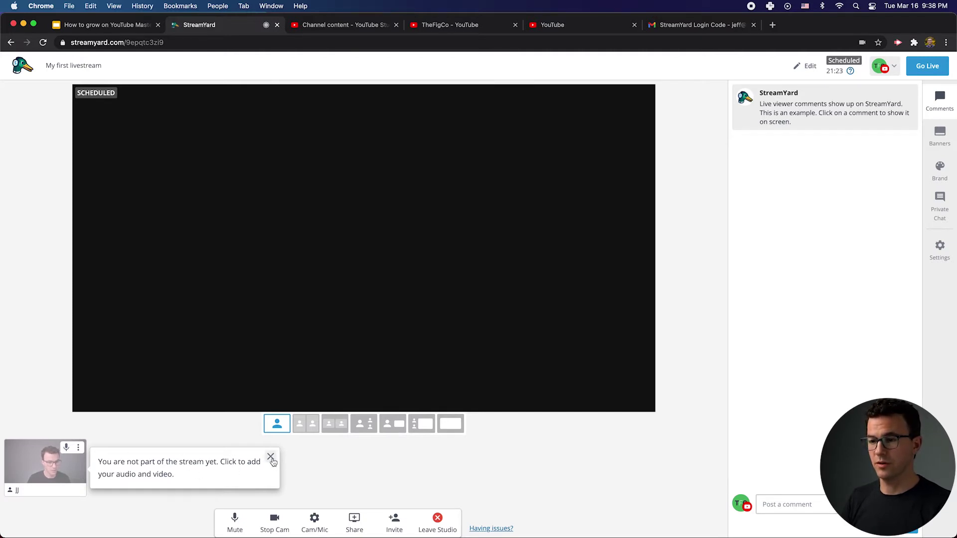
# Step: Dismiss the not-part-of-the-stream notice and add the webcam feed to the stage
pyautogui.click(270, 458)
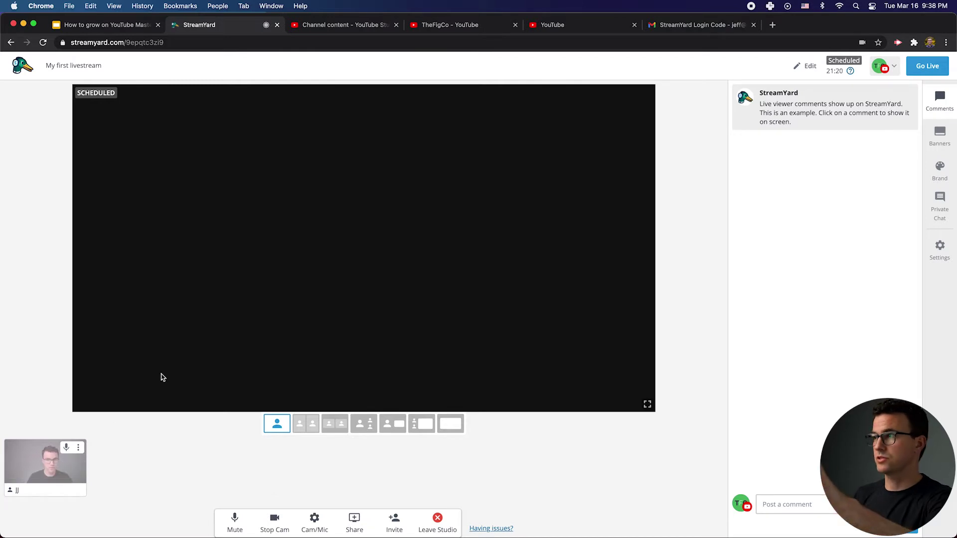
pyautogui.moveTo(29, 473)
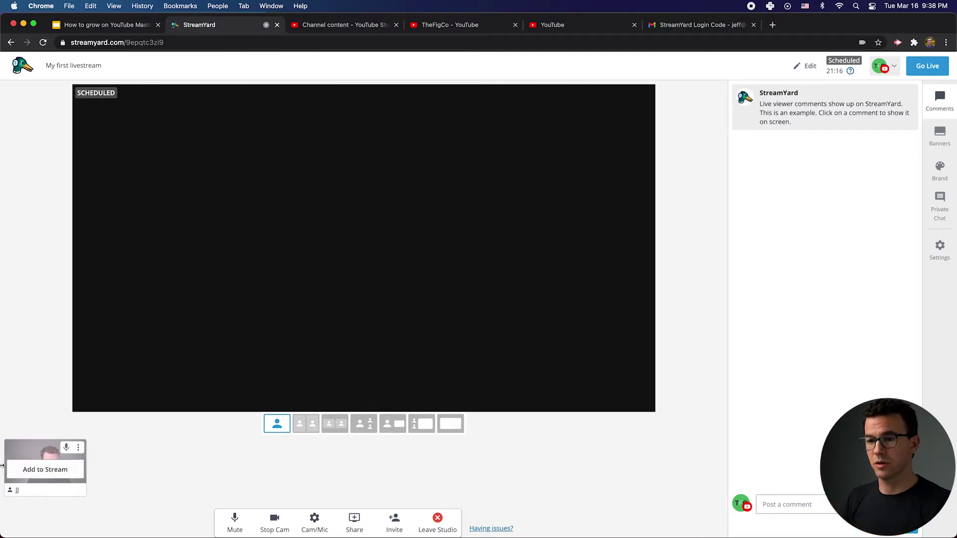
pyautogui.click(32, 470)
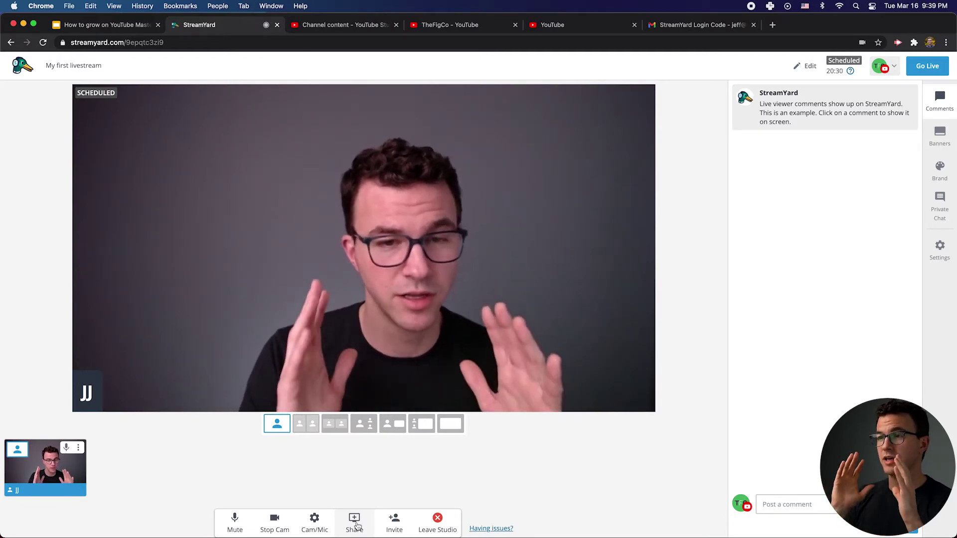
# Step: Share the 'TheFigCo - YouTube' Chrome tab with its audio into the studio
pyautogui.click(357, 525)
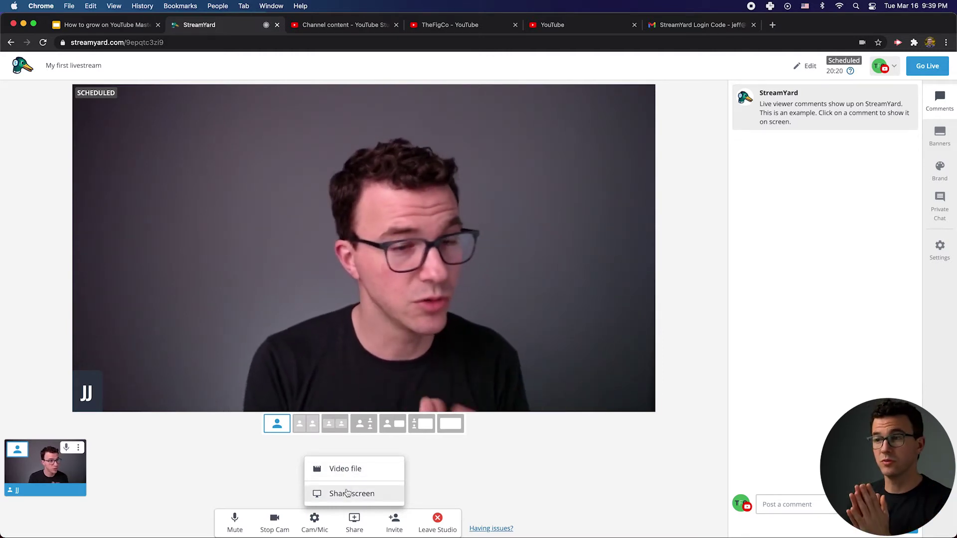
pyautogui.click(347, 493)
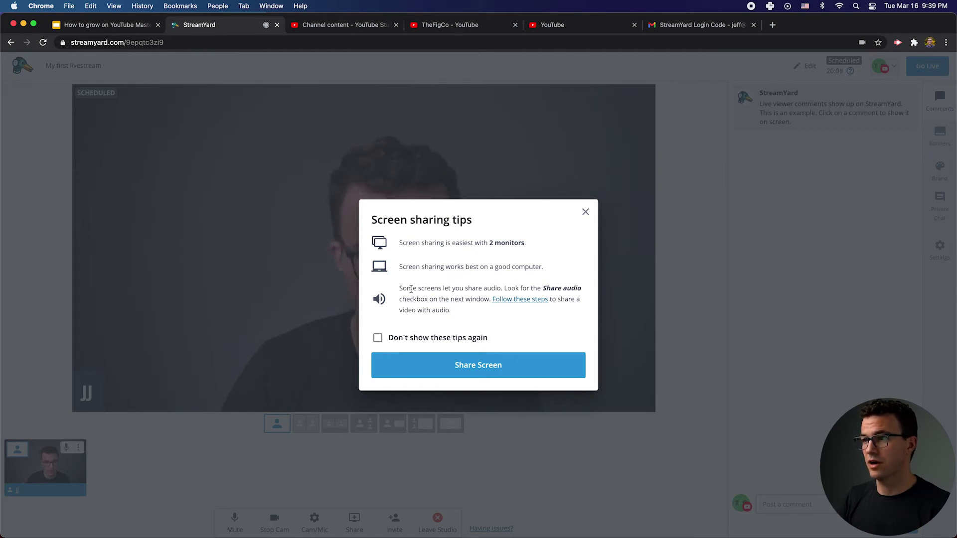
pyautogui.moveTo(471, 288); pyautogui.dragTo(497, 288)
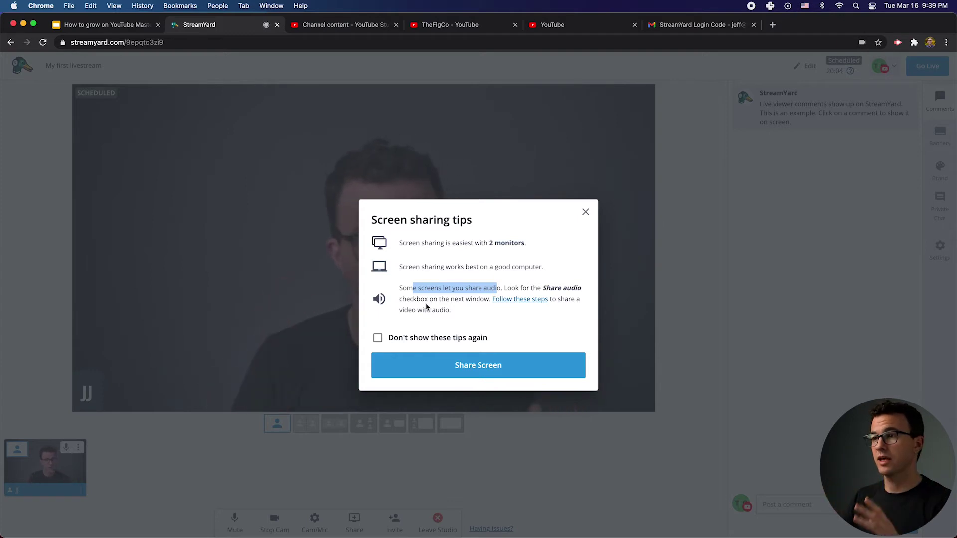
pyautogui.click(454, 368)
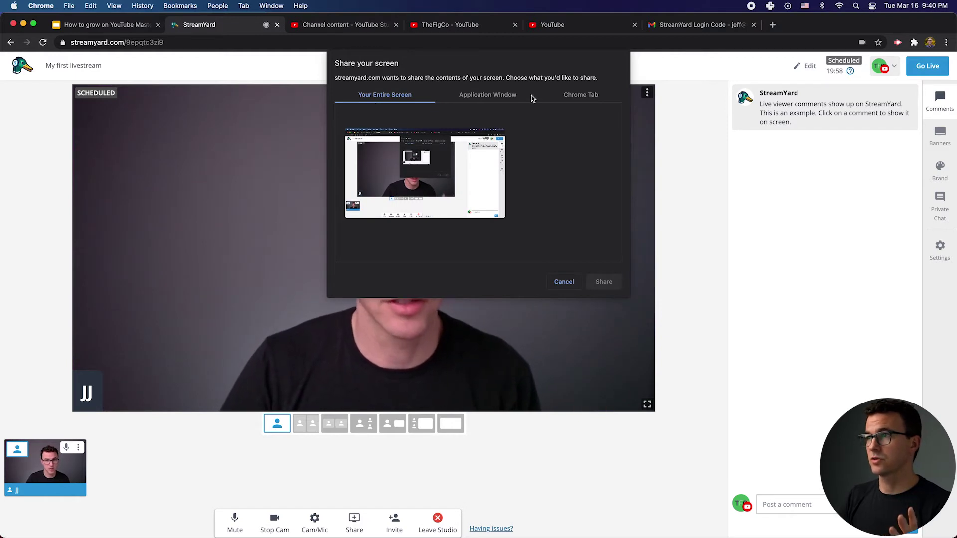
pyautogui.click(566, 98)
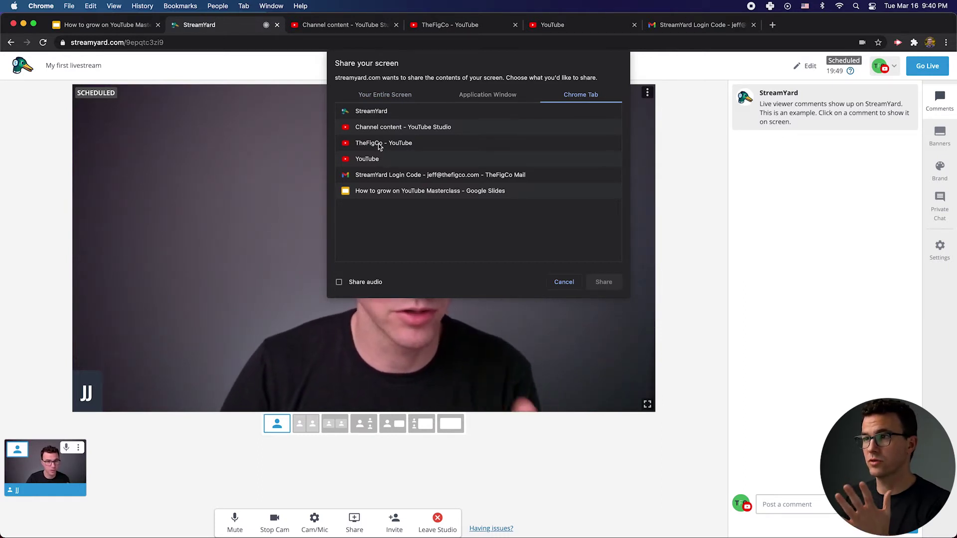
pyautogui.click(379, 144)
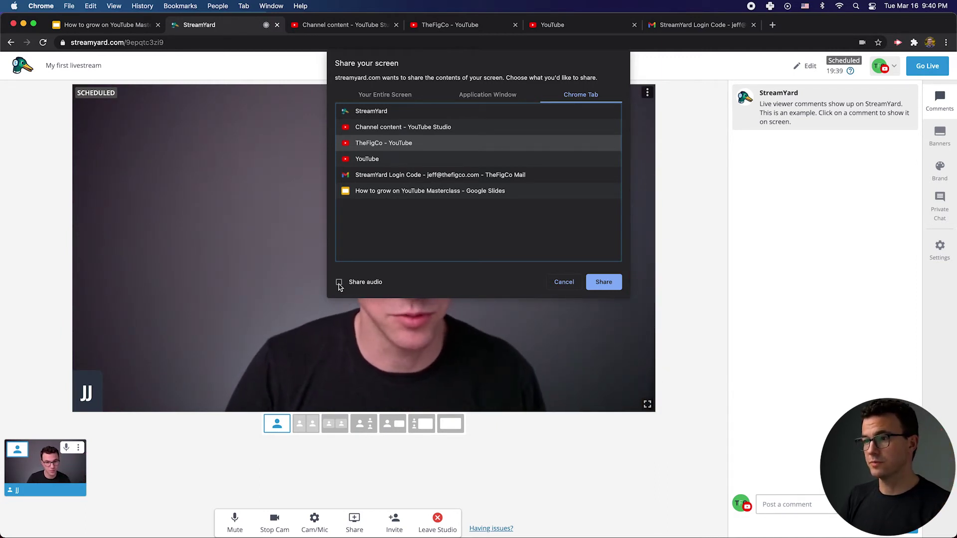
pyautogui.click(339, 284)
pyautogui.click(604, 282)
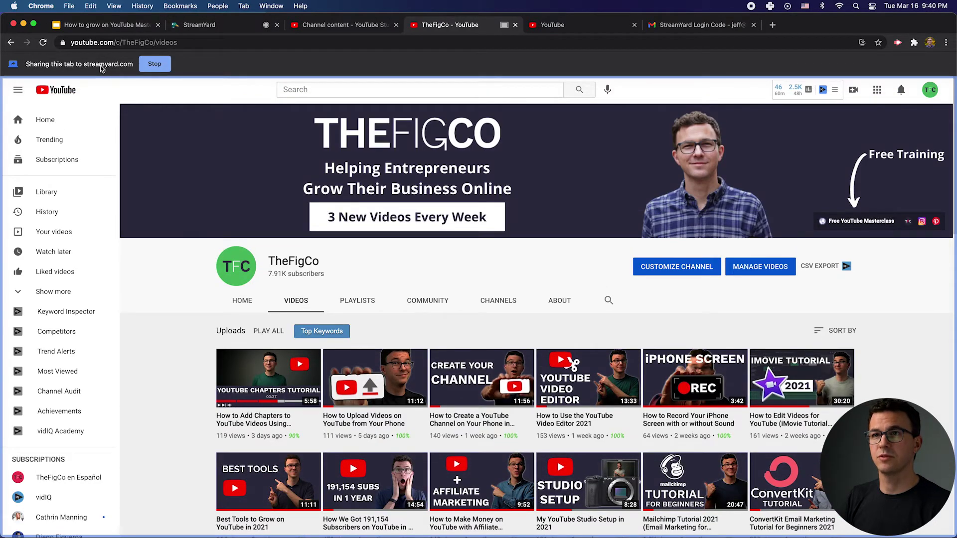
pyautogui.click(224, 27)
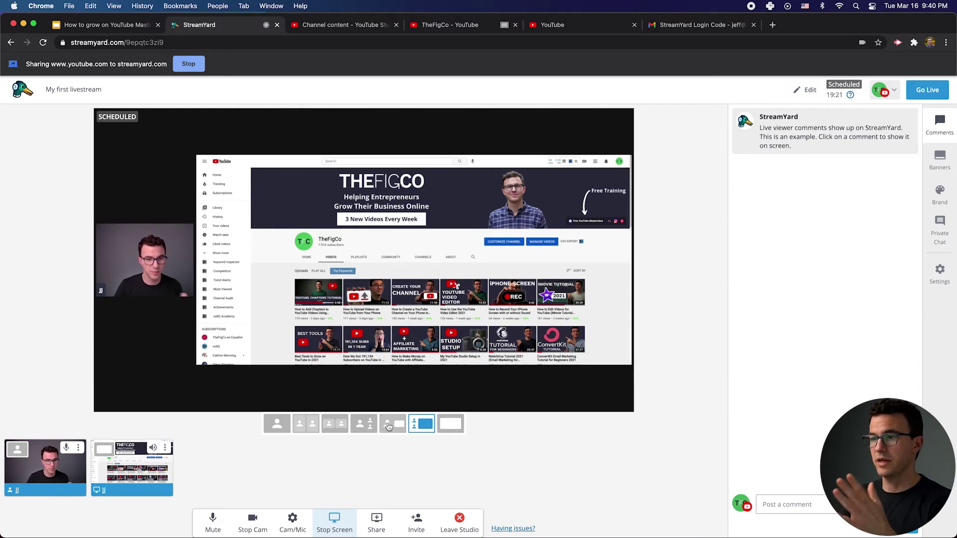
# Step: Try the screen-only and camera-beside-screen layouts, then remove the shared YouTube screen from stage
pyautogui.click(451, 425)
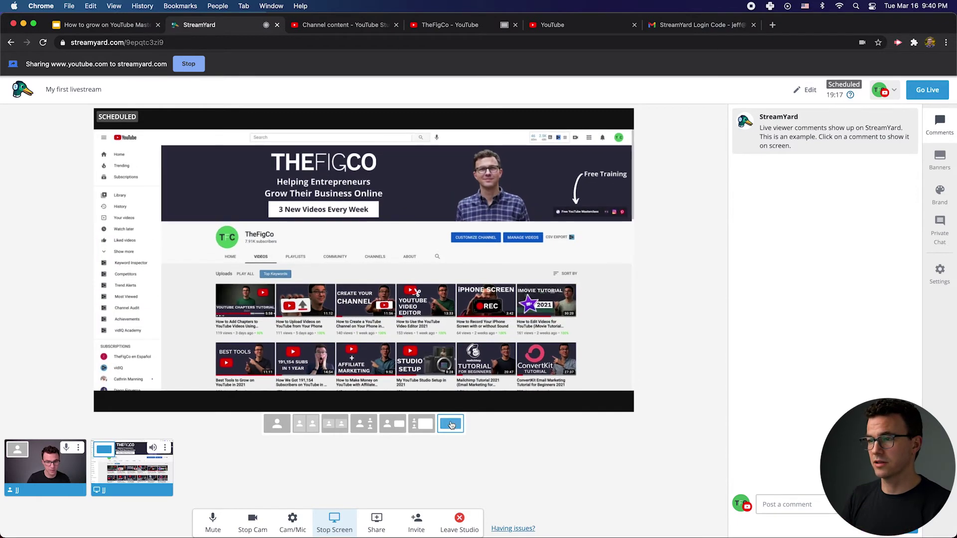
pyautogui.click(391, 425)
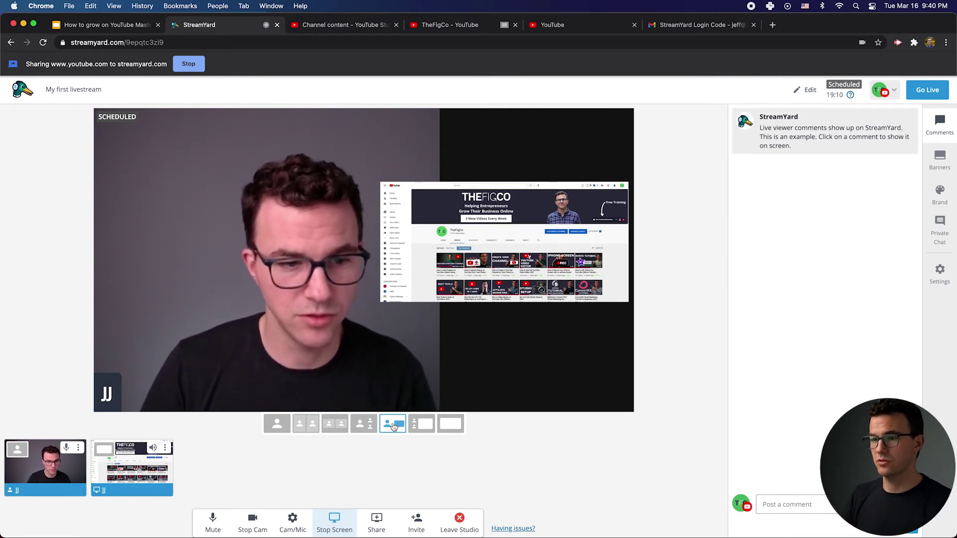
pyautogui.moveTo(132, 468)
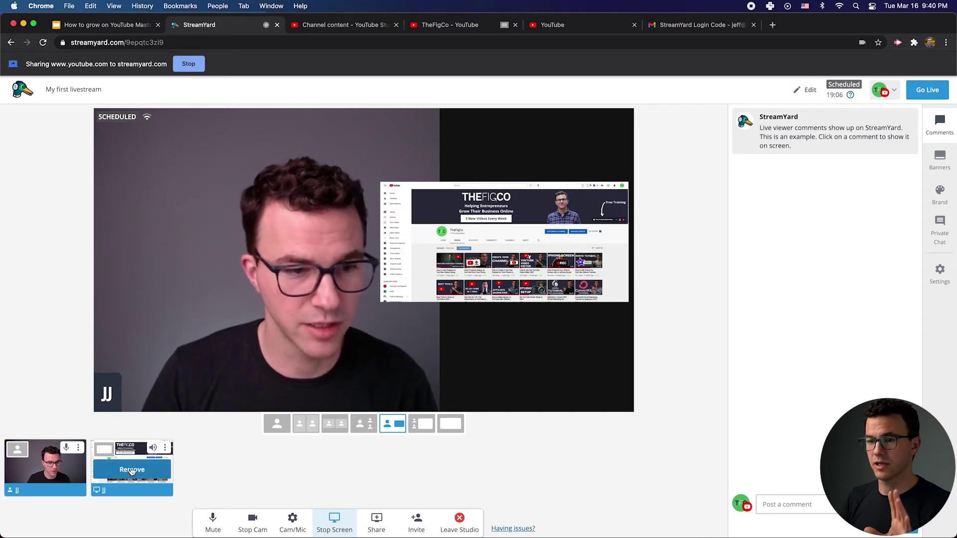
pyautogui.click(132, 469)
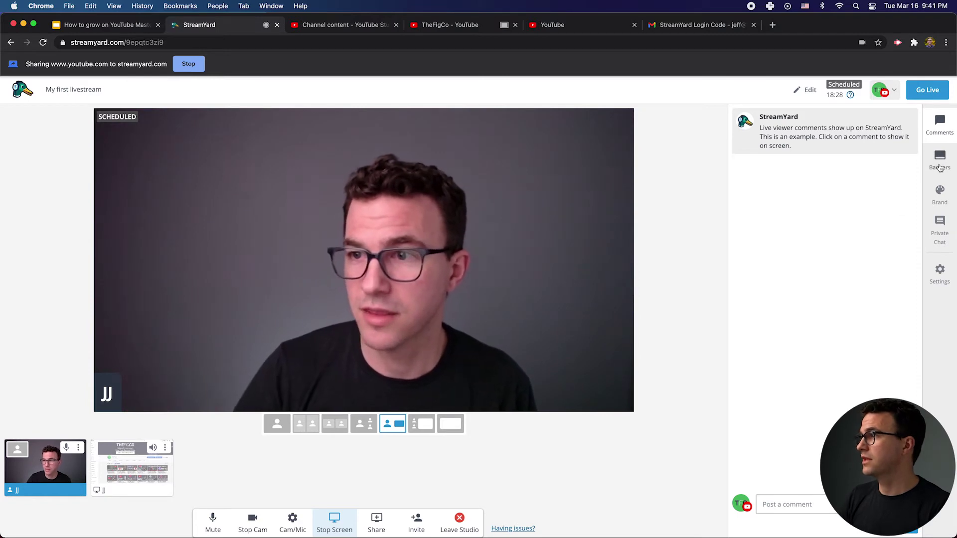
# Step: Show the first example banner on the video, then hide it again
pyautogui.click(937, 167)
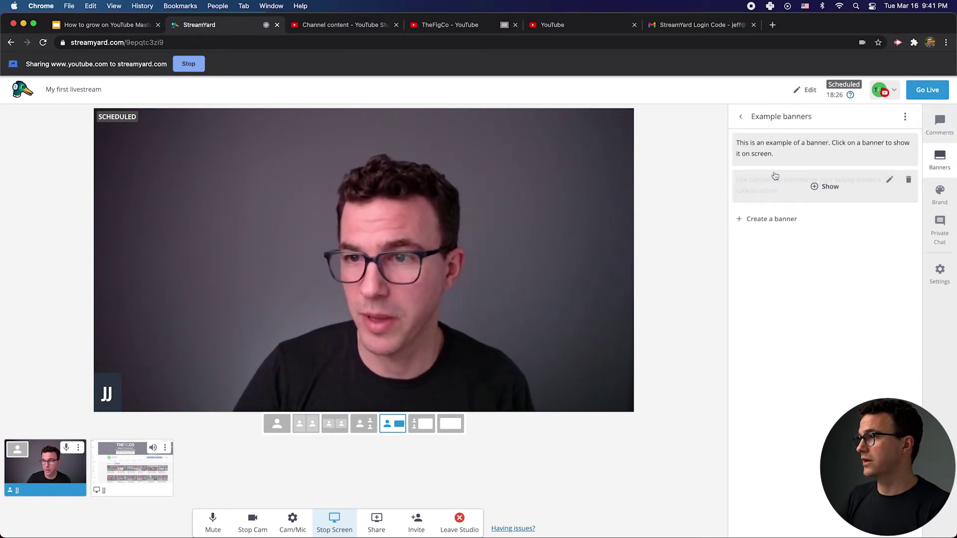
pyautogui.moveTo(775, 159)
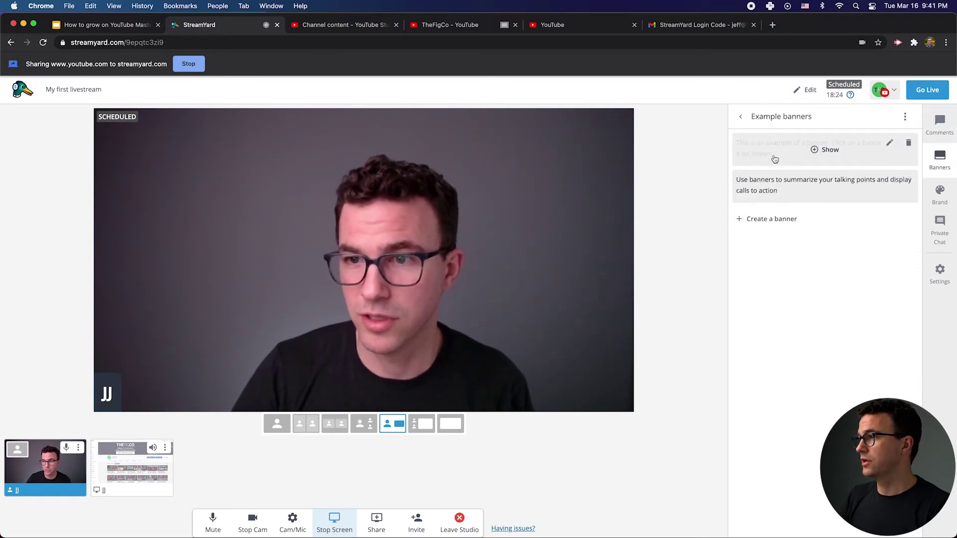
pyautogui.click(818, 151)
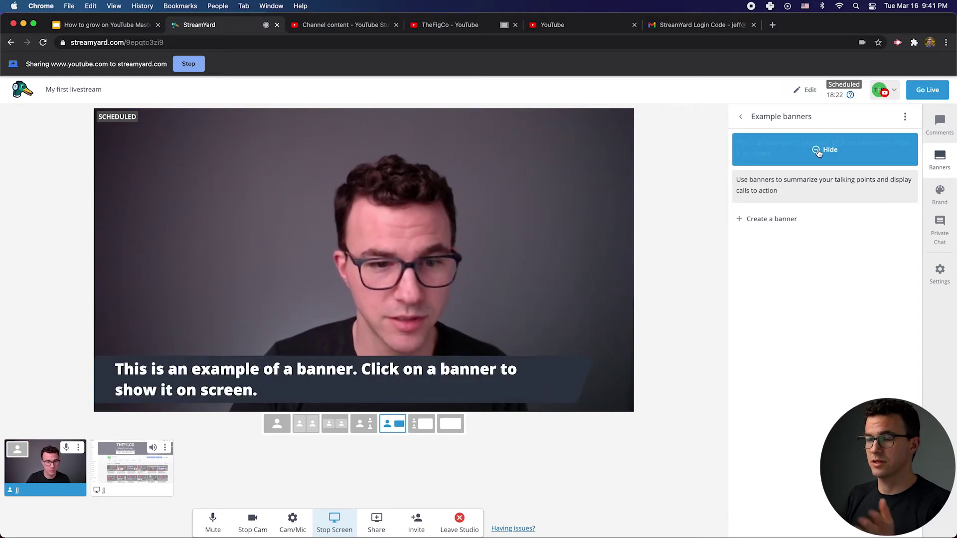
pyautogui.click(831, 155)
# Step: Create a 'hello i am a banner' banner and preview it as a ticker, then hide it
pyautogui.moveTo(823, 188)
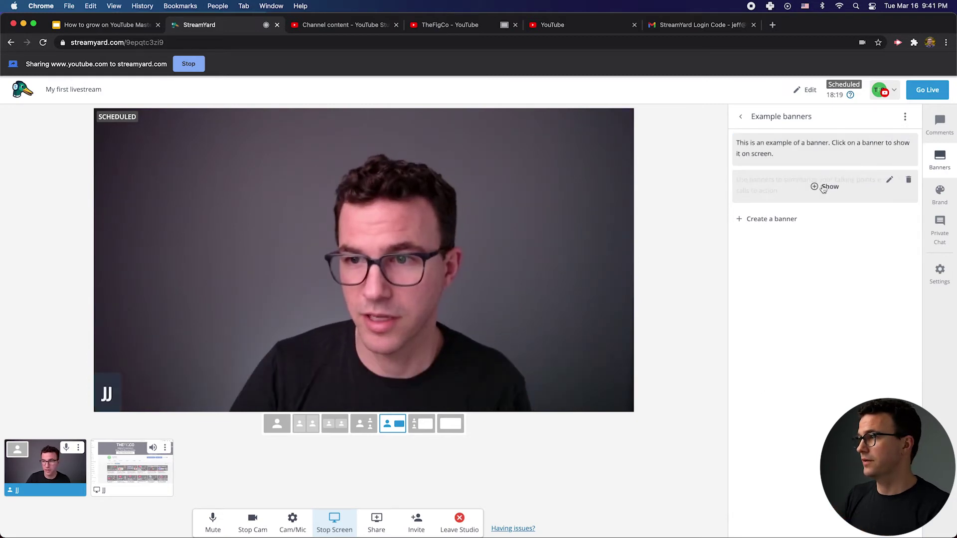
pyautogui.click(777, 219)
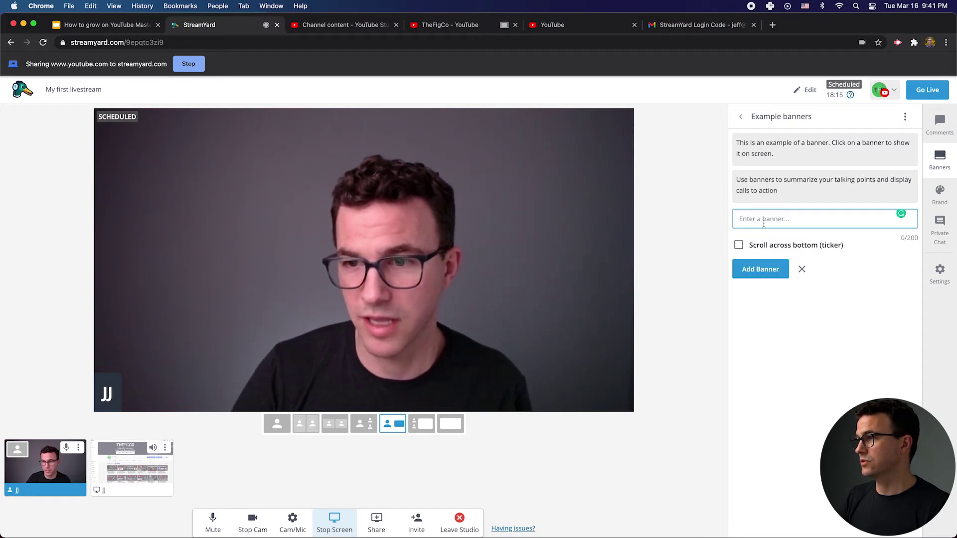
pyautogui.write('hell')
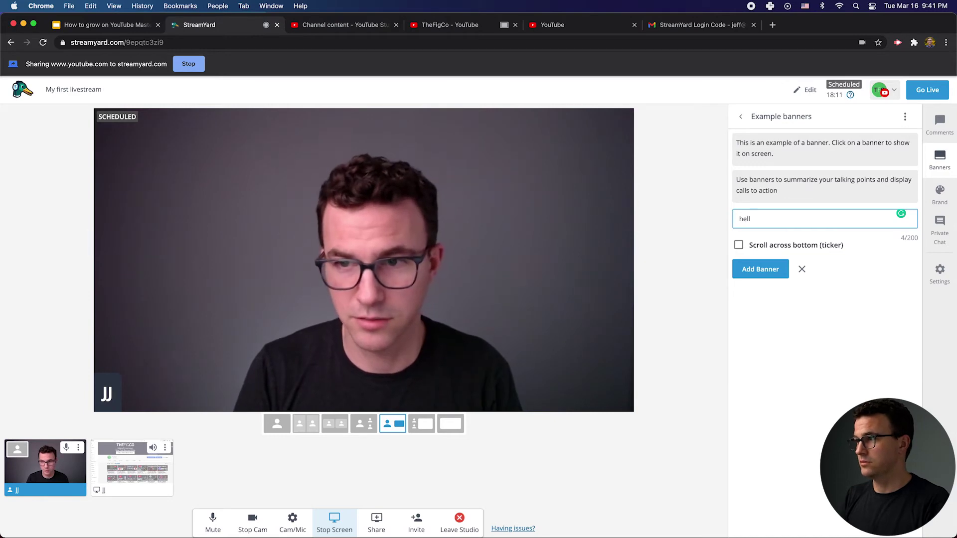
pyautogui.write('o i am a banner')
pyautogui.press('Return')
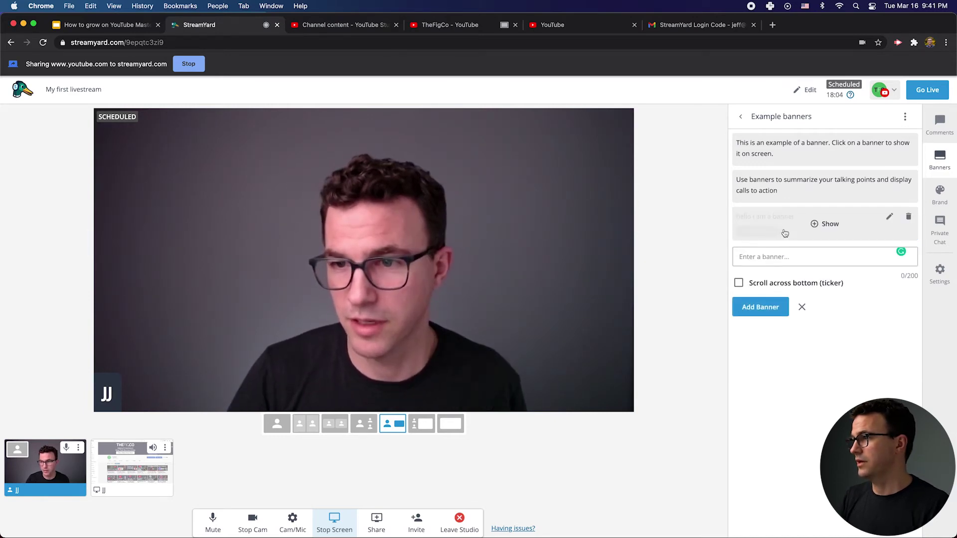
pyautogui.click(800, 225)
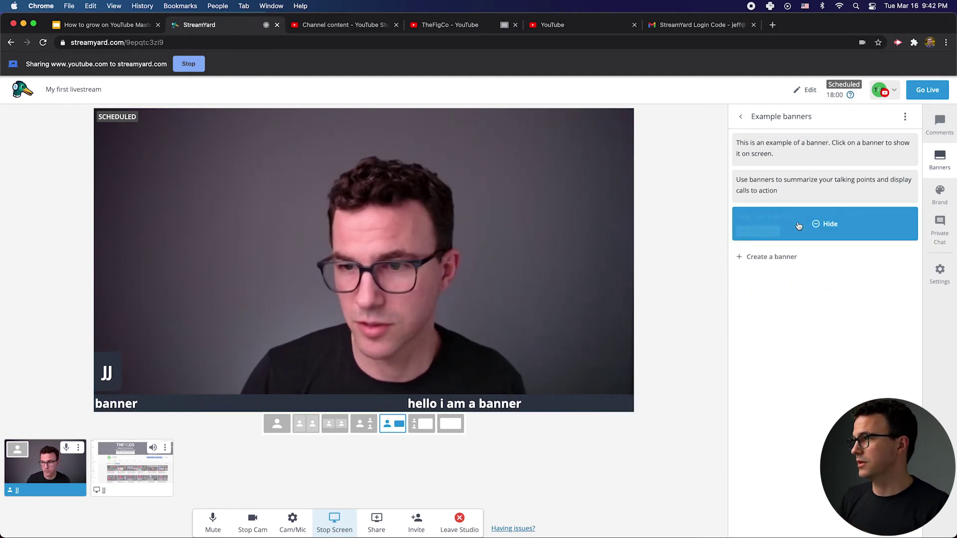
pyautogui.click(824, 225)
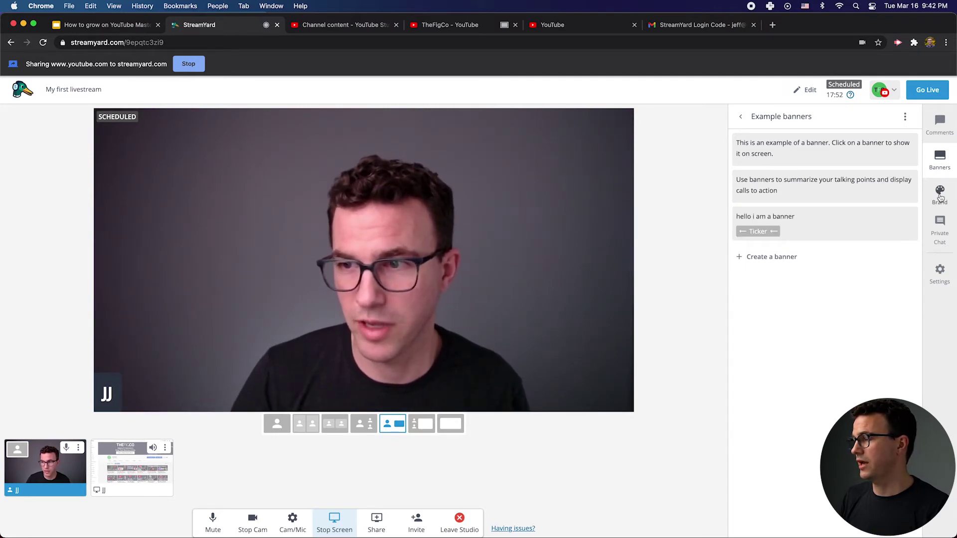
pyautogui.click(940, 195)
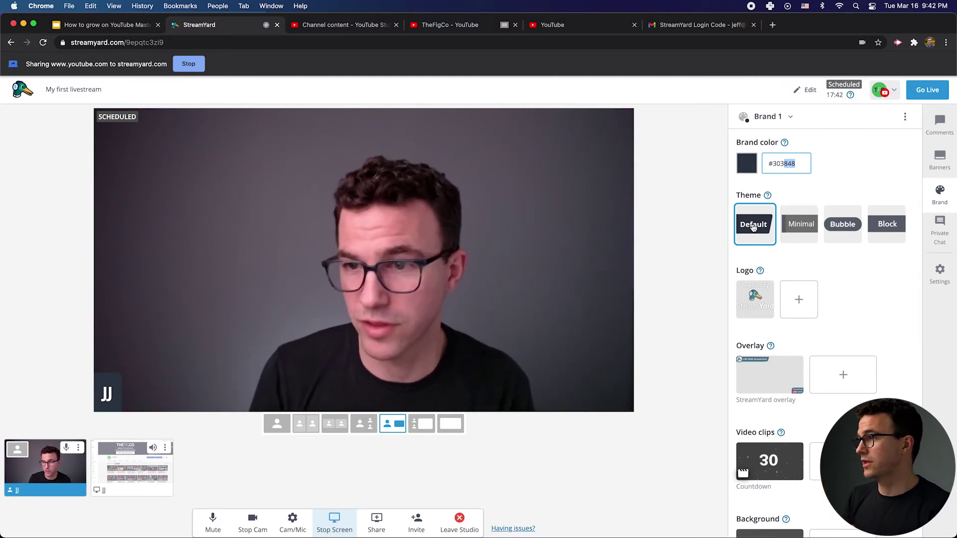
# Step: Preview the Minimal and Block themes and settle on the Bubble theme
pyautogui.click(797, 225)
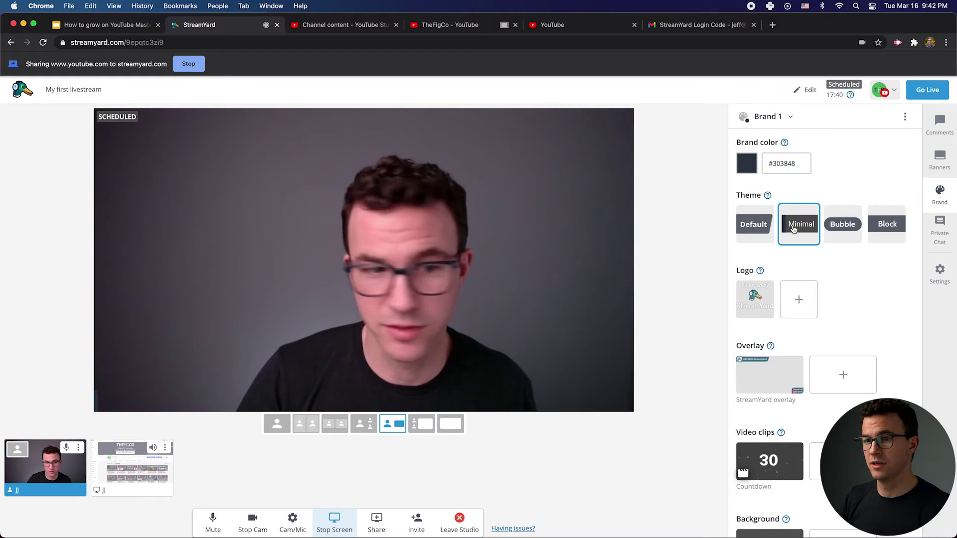
pyautogui.click(839, 229)
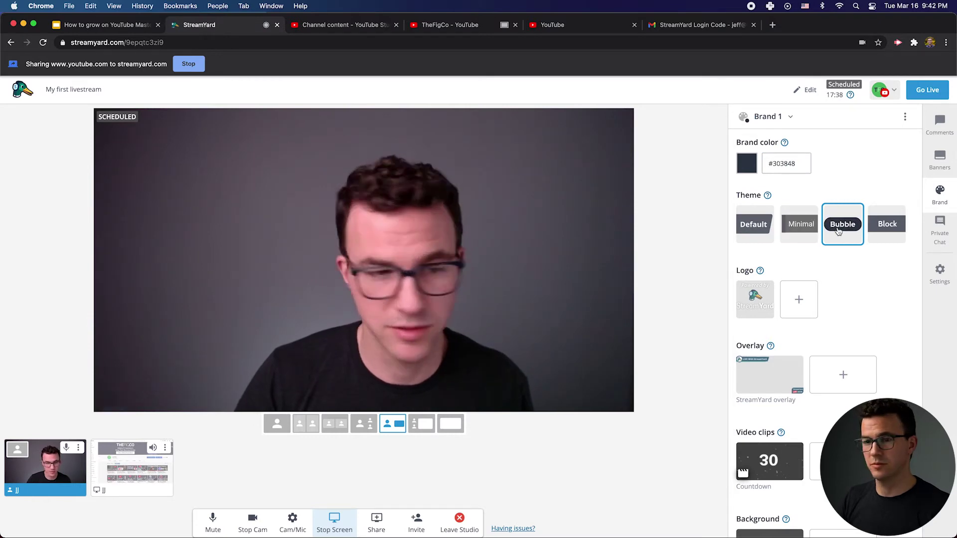
pyautogui.click(878, 230)
pyautogui.click(842, 229)
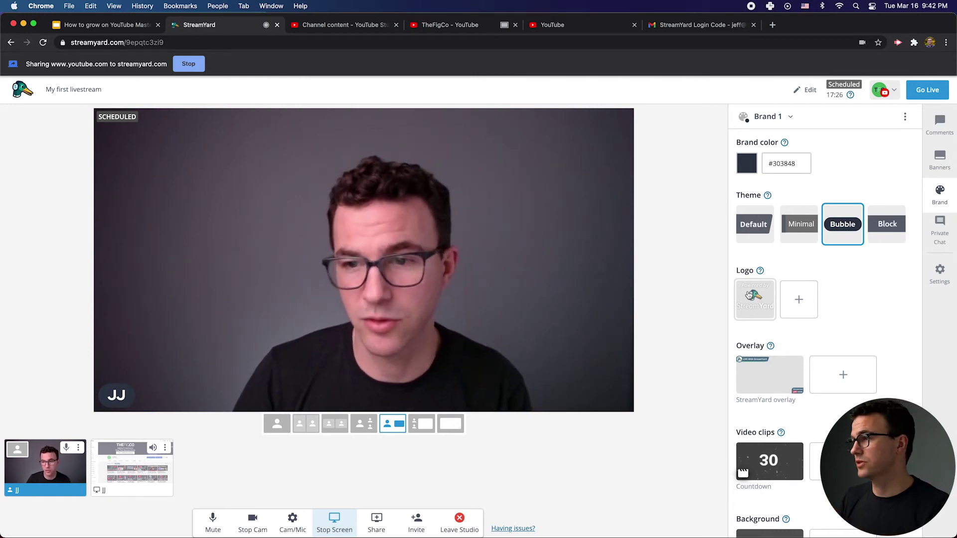
# Step: Toggle the StreamYard logo and StreamYard overlay on and off, leaving both off
pyautogui.click(749, 295)
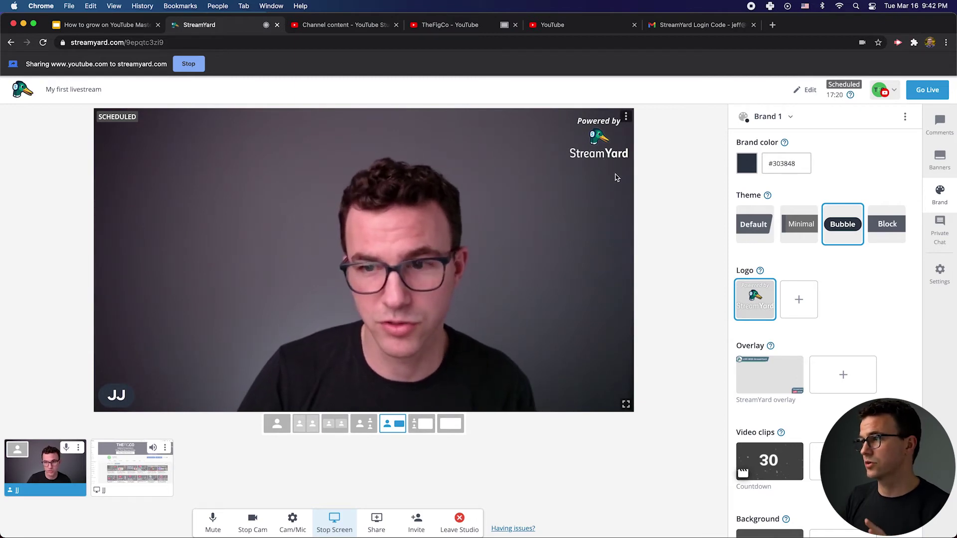
pyautogui.click(751, 299)
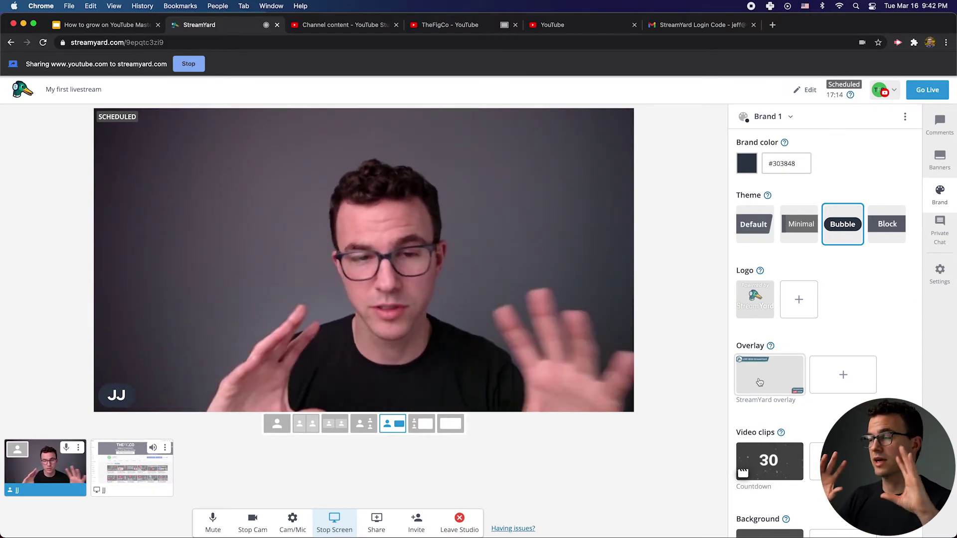
pyautogui.click(759, 382)
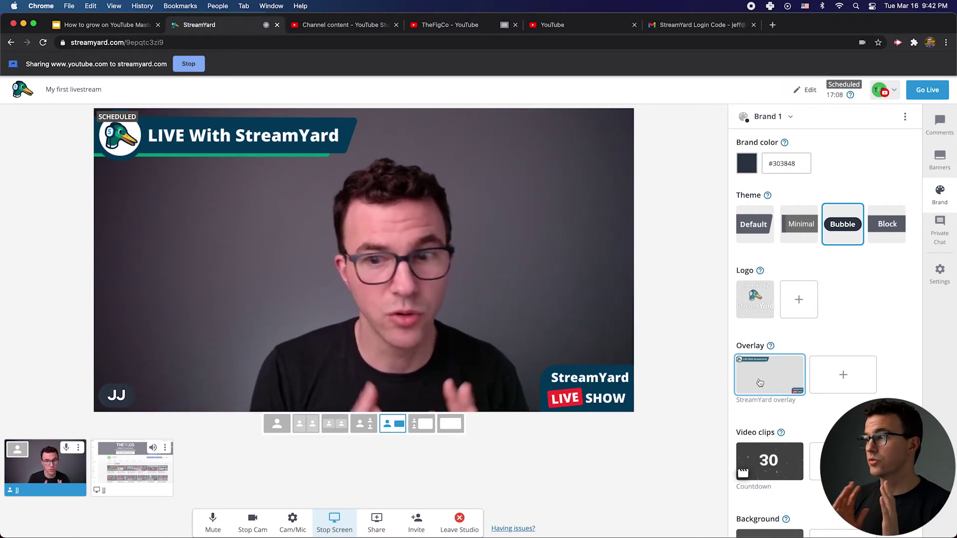
pyautogui.click(760, 382)
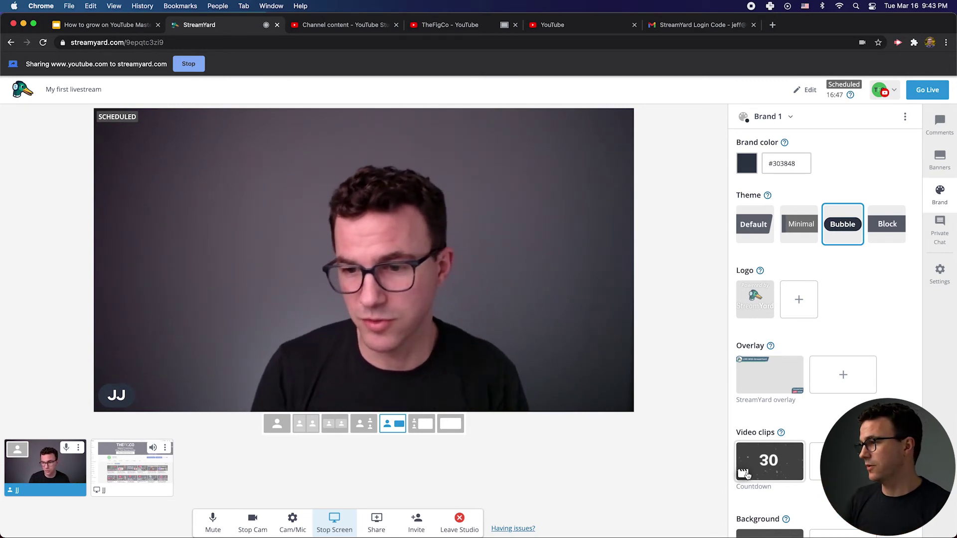
pyautogui.click(770, 464)
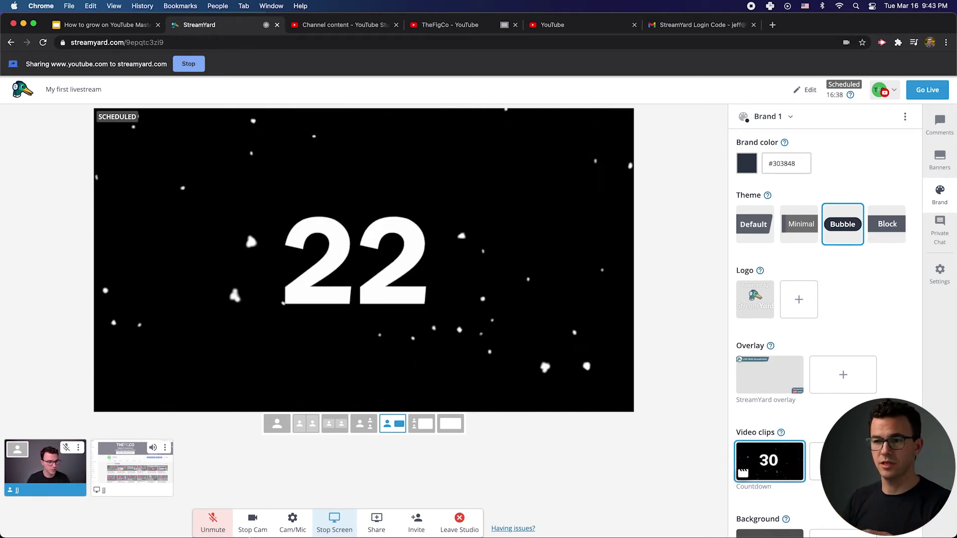
pyautogui.moveTo(58, 451)
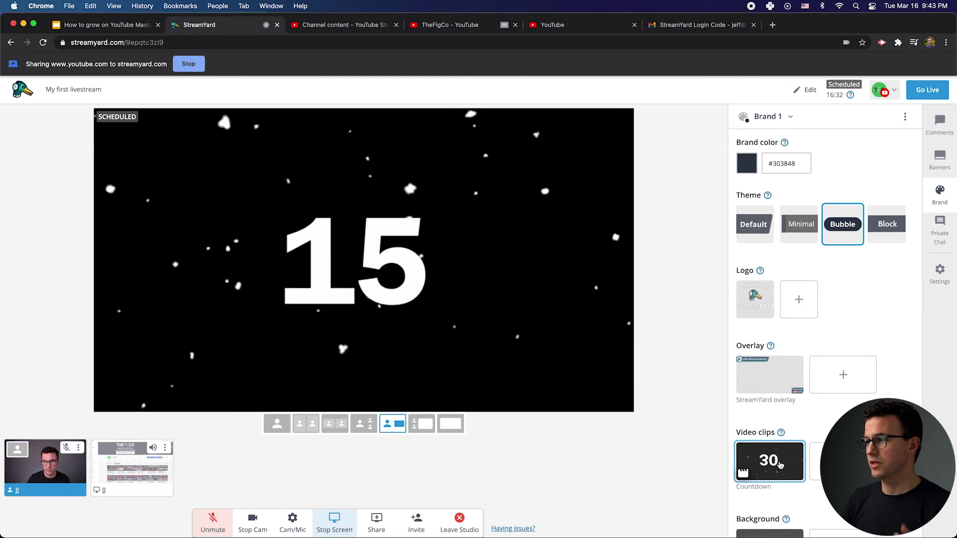
pyautogui.click(780, 465)
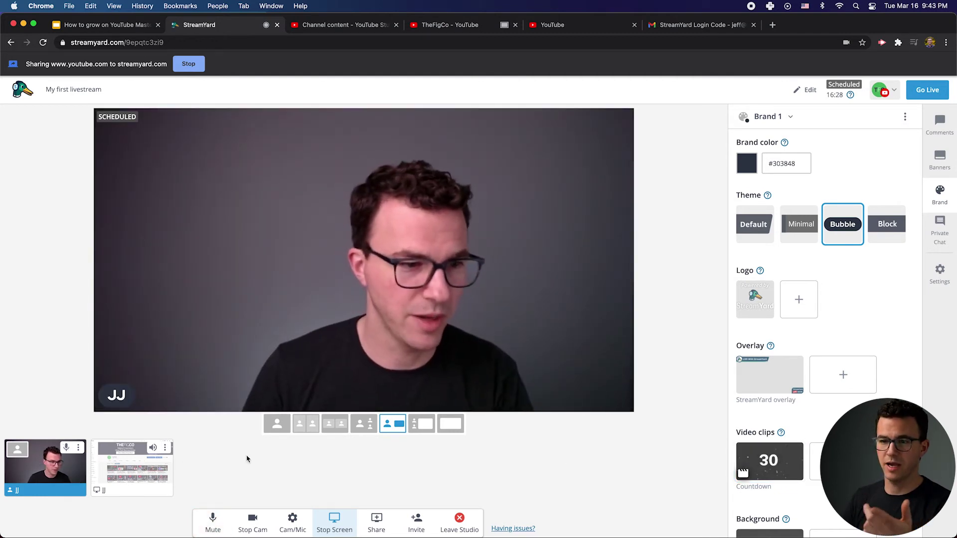
pyautogui.moveTo(66, 468)
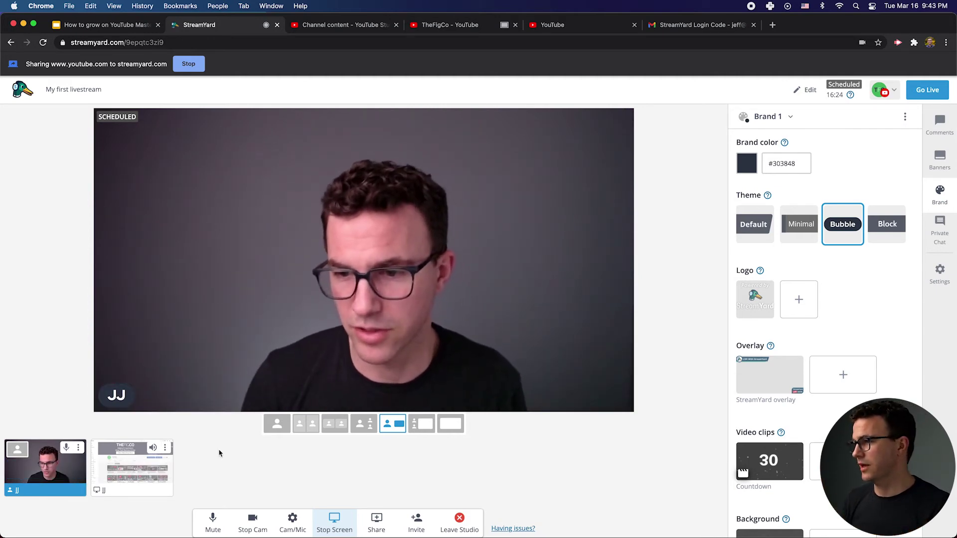
# Step: Apply the Leaves background and take the camera off the stage
pyautogui.scroll(-2, 758, 393)
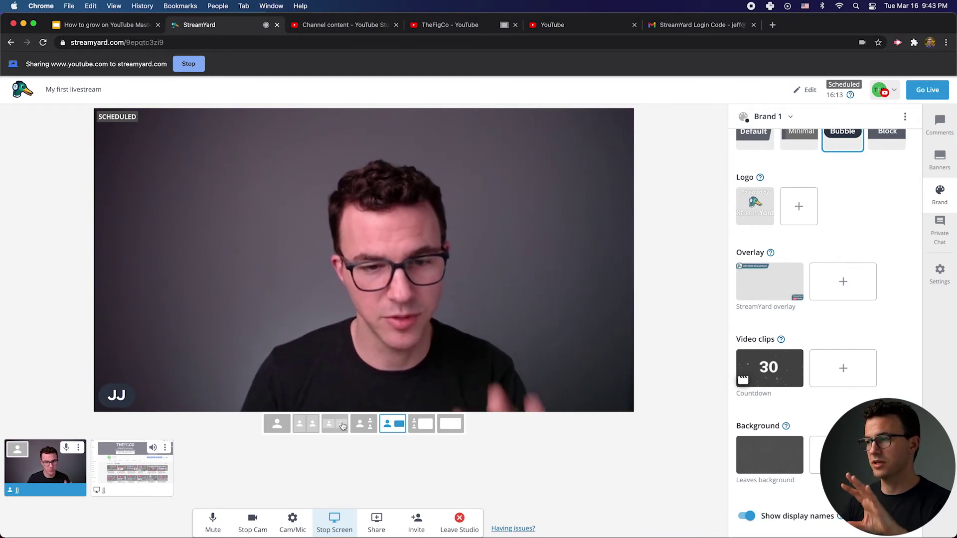
pyautogui.click(747, 450)
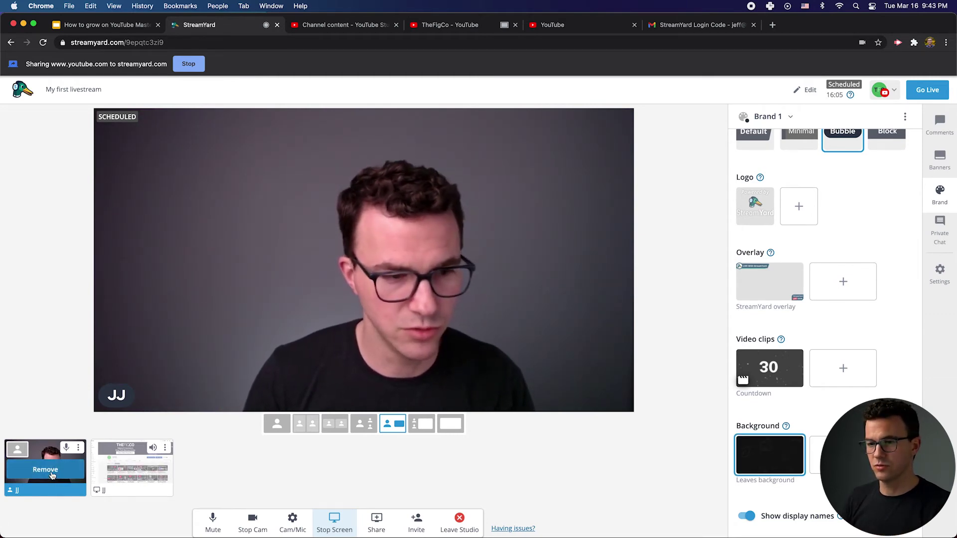
pyautogui.click(46, 469)
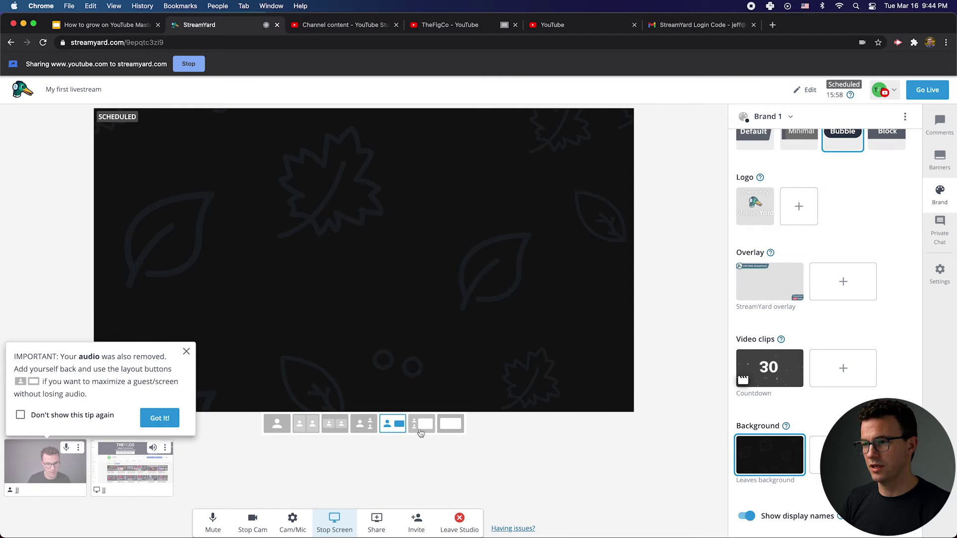
pyautogui.click(187, 351)
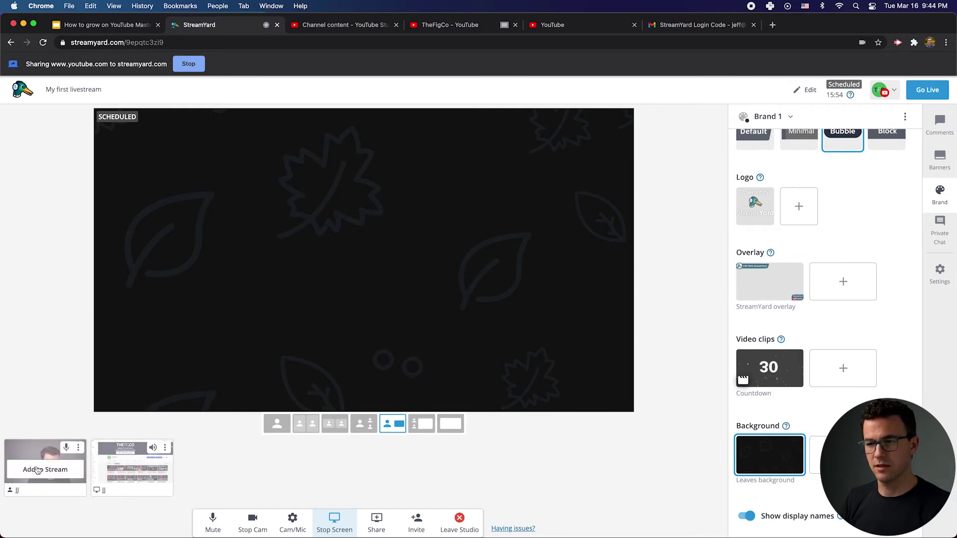
# Step: Put the camera back, try the shared screen on stage, then settle on the single-person camera layout
pyautogui.click(38, 469)
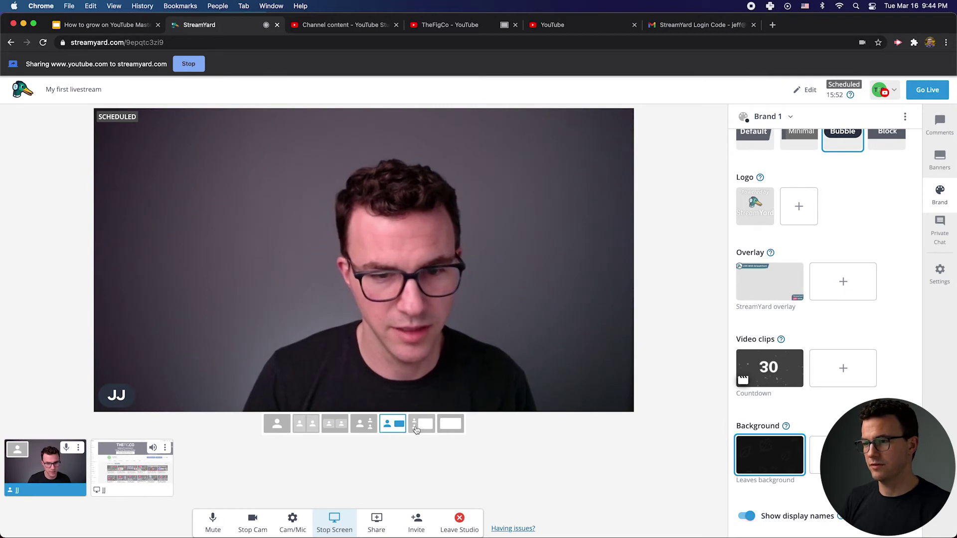
pyautogui.click(418, 428)
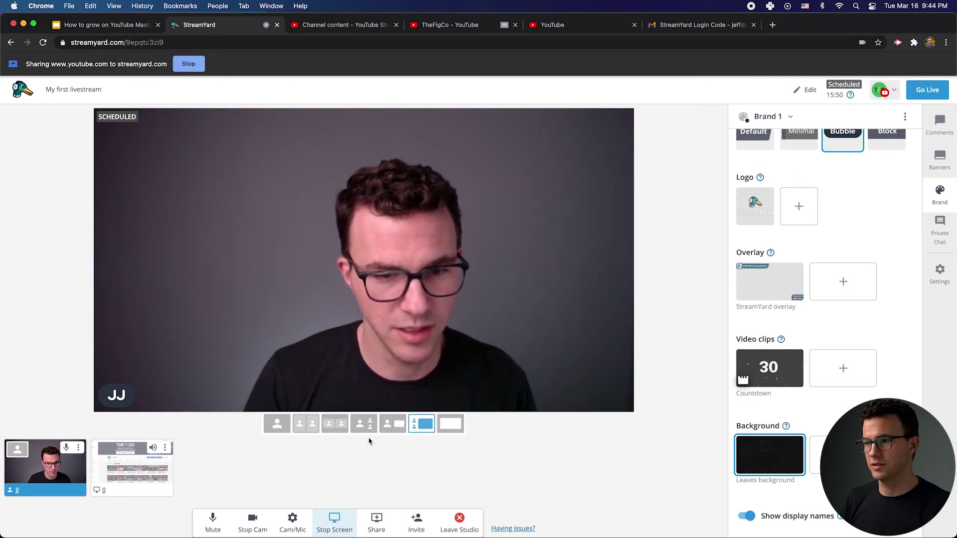
pyautogui.click(135, 469)
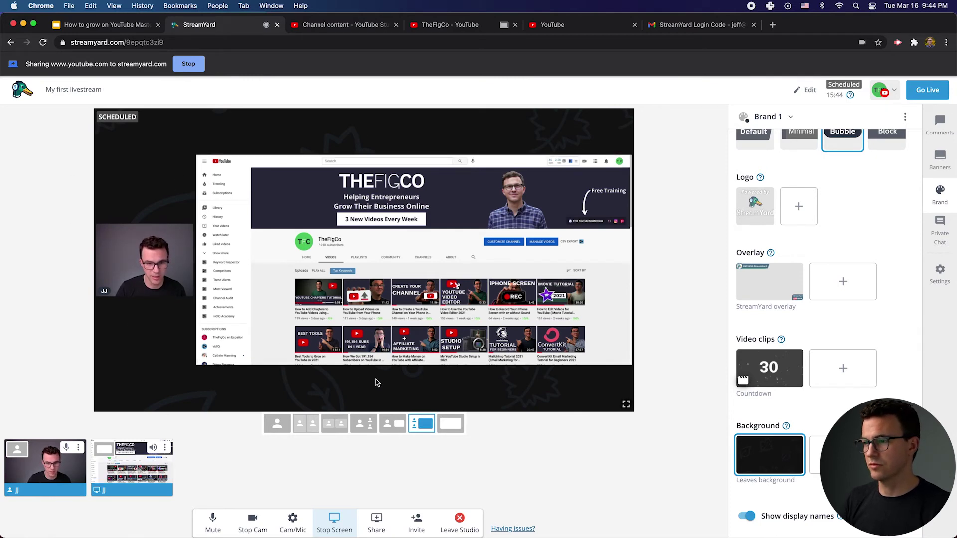
pyautogui.click(141, 469)
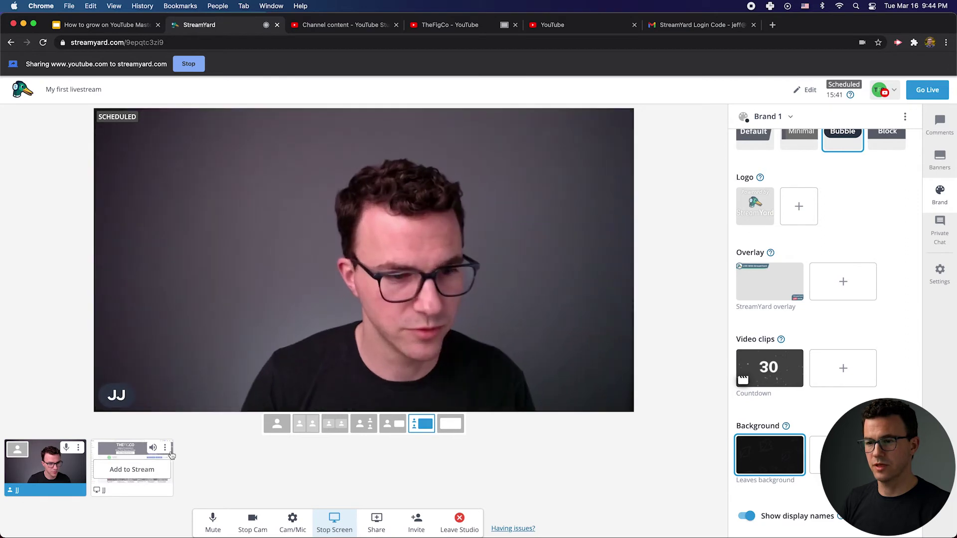
pyautogui.click(277, 425)
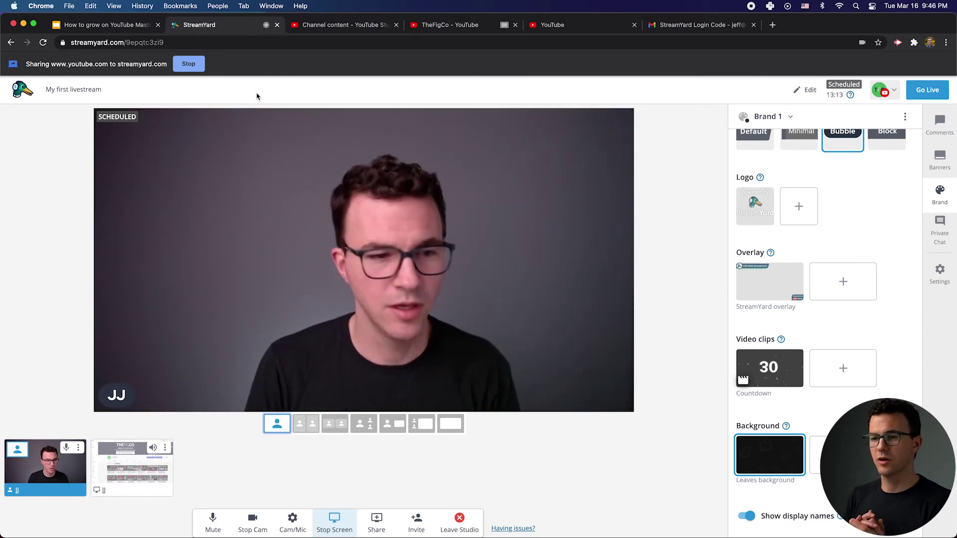
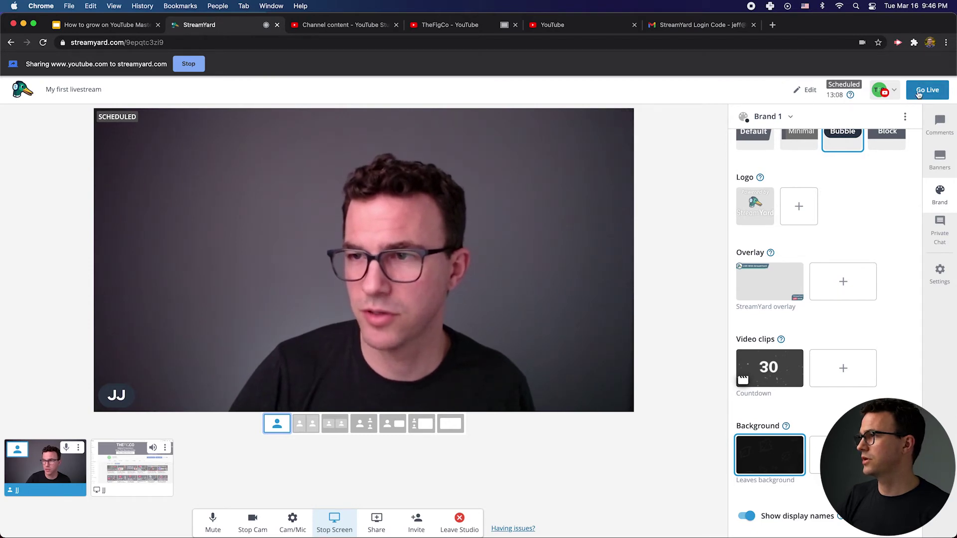
# Step: Take the scheduled 'My first livestream' broadcast live early, confirming in the 'Ready to go live?' popup
pyautogui.click(918, 94)
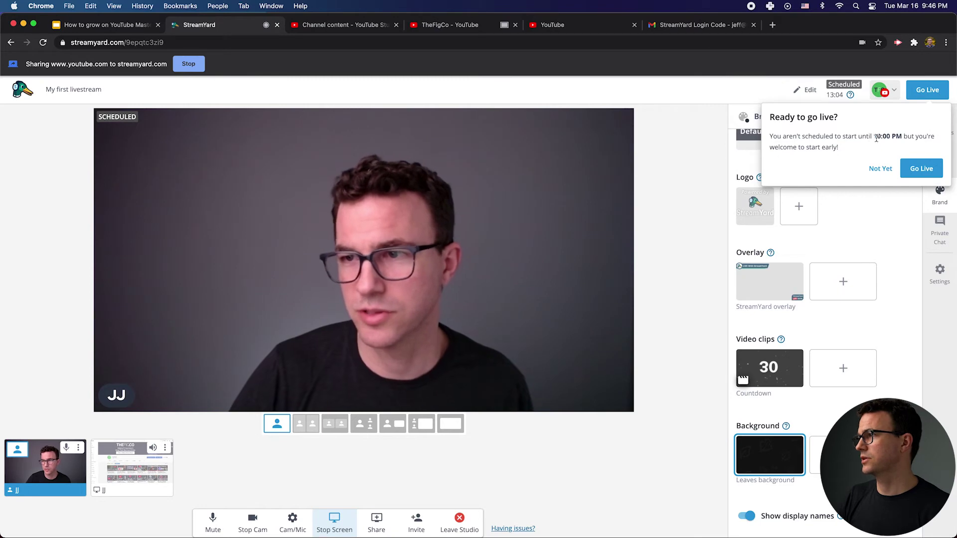
pyautogui.click(921, 169)
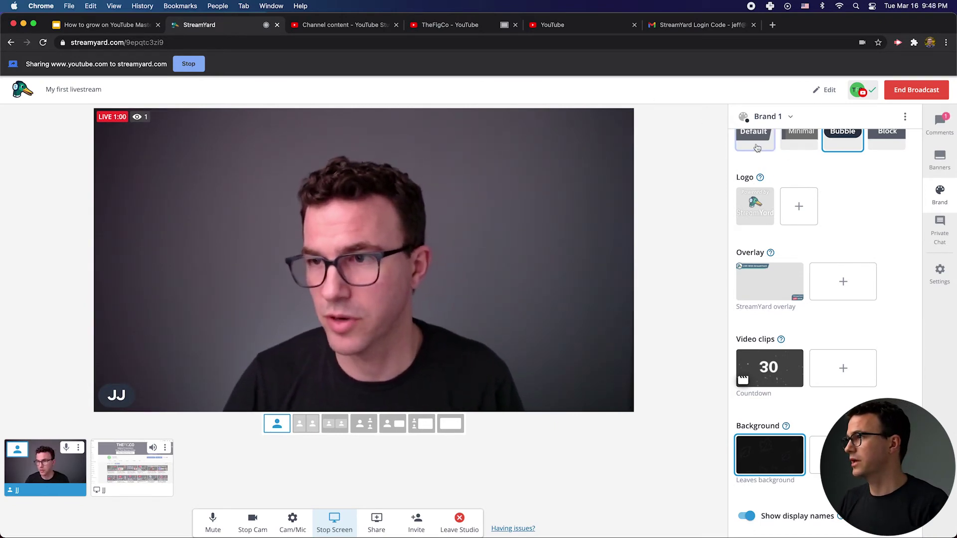
pyautogui.scroll(3, 757, 146)
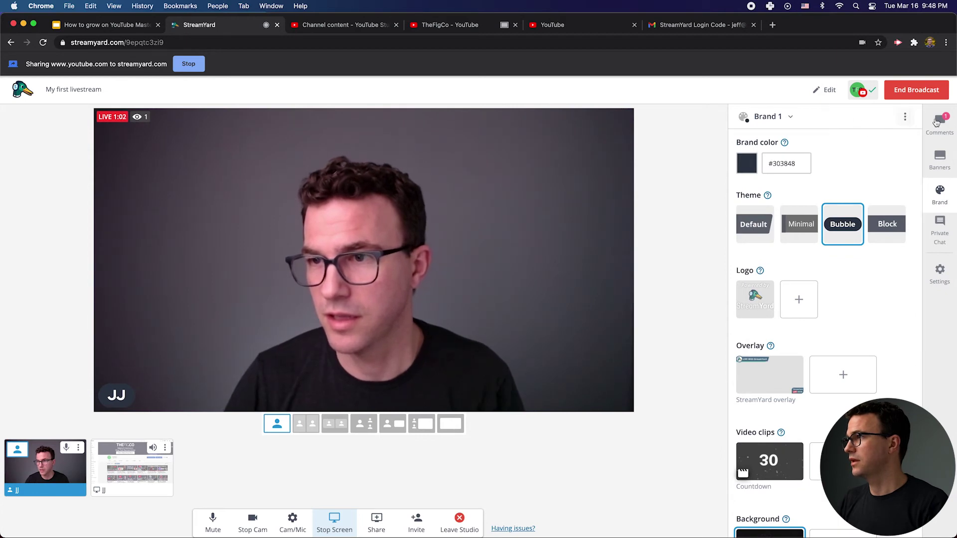
# Step: Show the 'Hi Jeff' viewer comment on the live stream
pyautogui.click(940, 122)
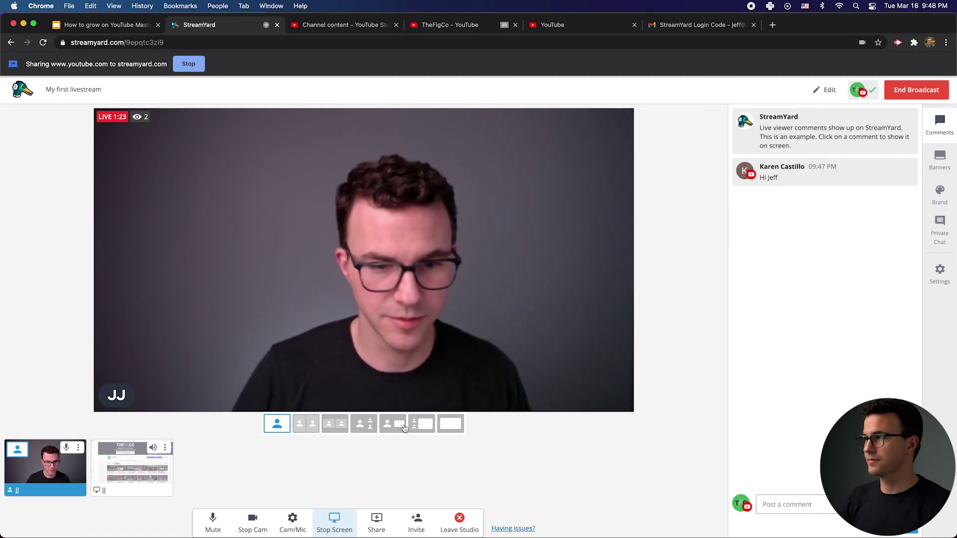
pyautogui.moveTo(788, 177)
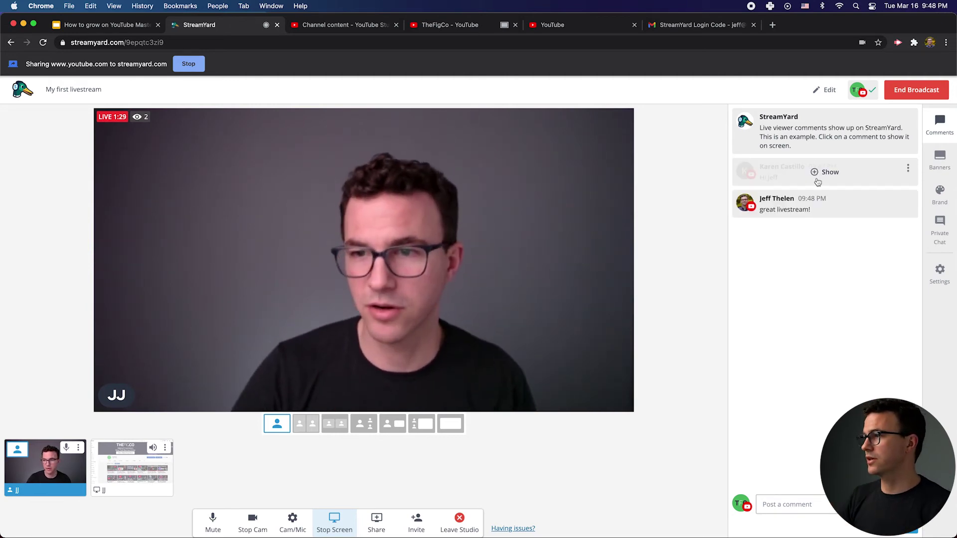
pyautogui.click(815, 174)
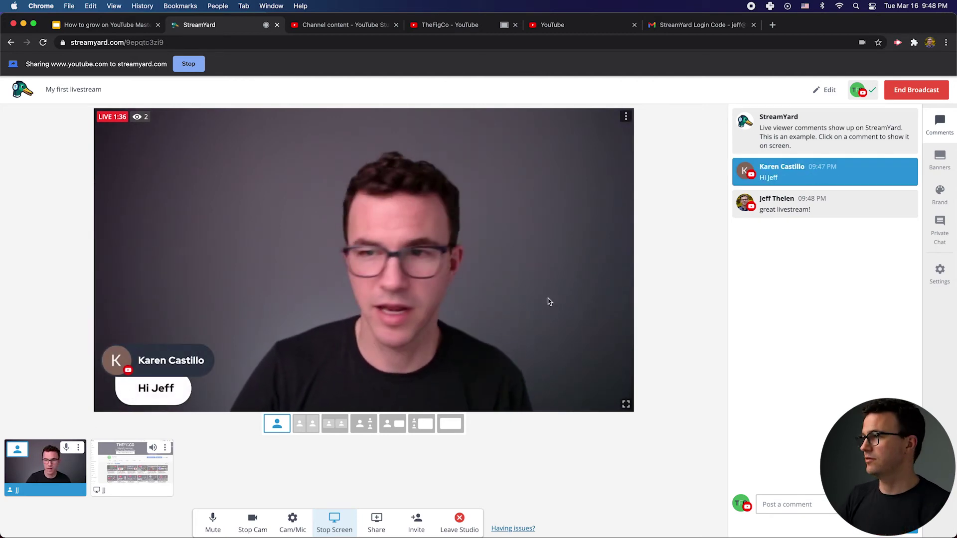
# Step: Switch the brand theme from Bubble to Minimal
pyautogui.moveTo(883, 162)
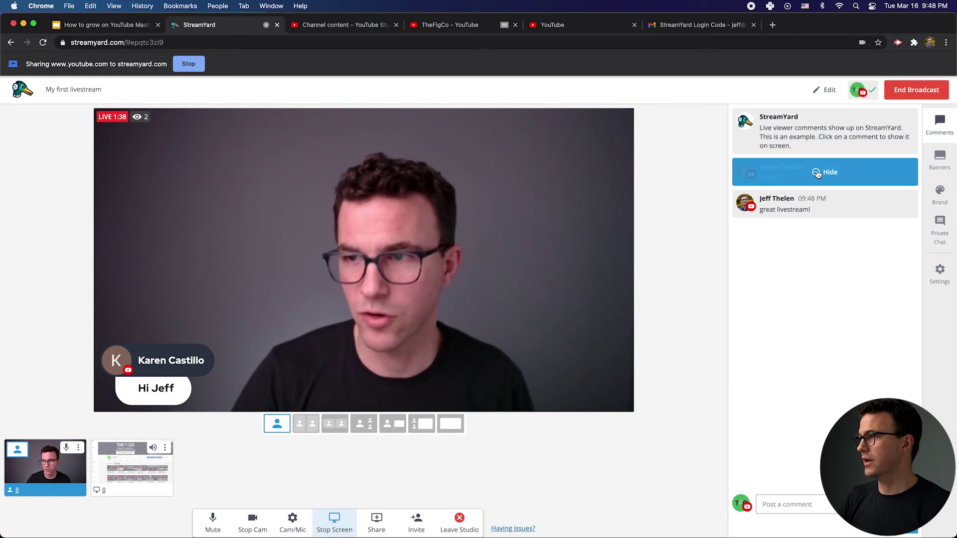
pyautogui.click(940, 193)
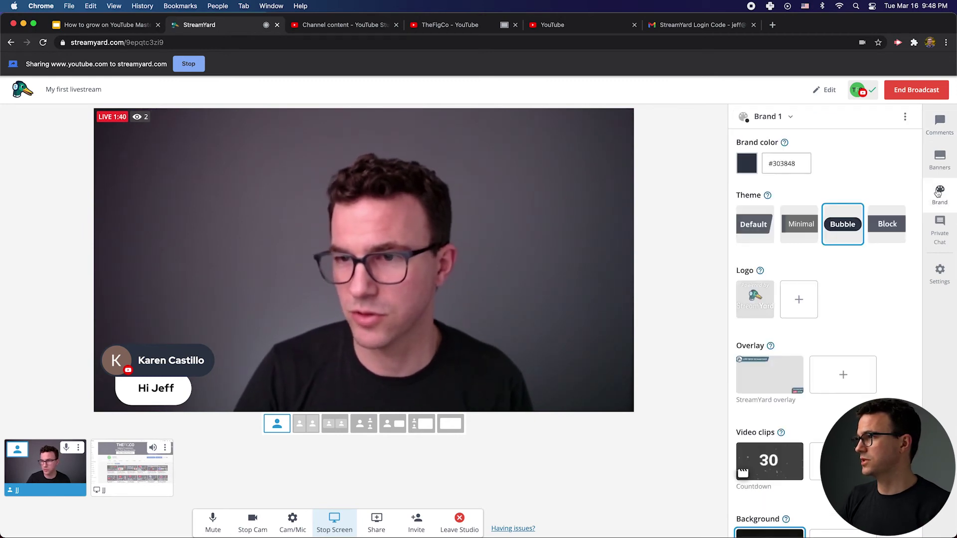
pyautogui.click(792, 228)
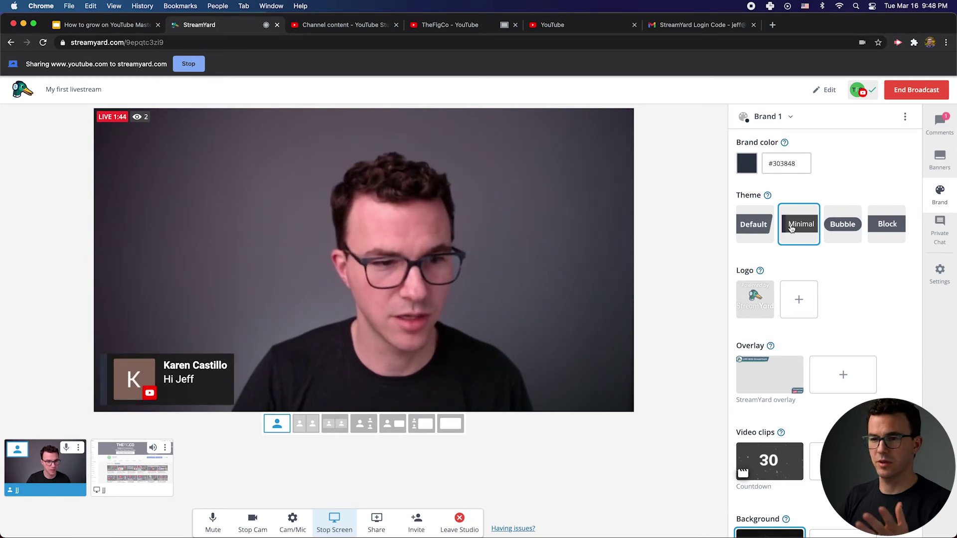
# Step: Feature the 'great livestream!' comment on stage, then hide it so no comment shows
pyautogui.click(940, 125)
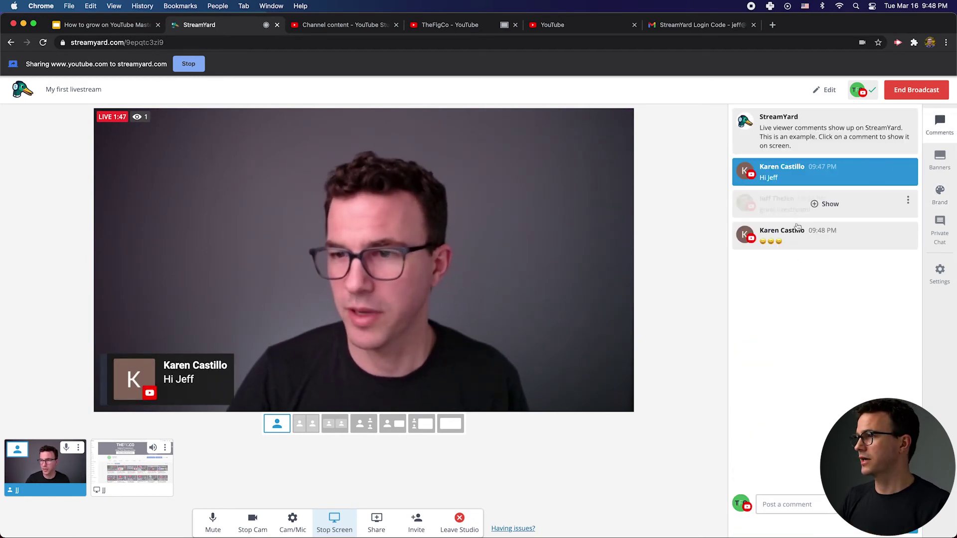
pyautogui.click(820, 208)
pyautogui.moveTo(817, 208)
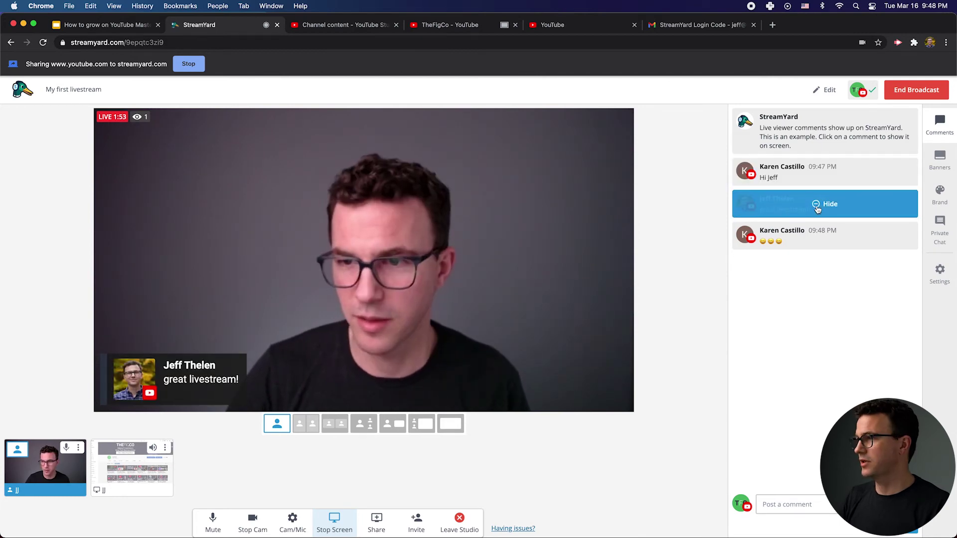
pyautogui.click(854, 203)
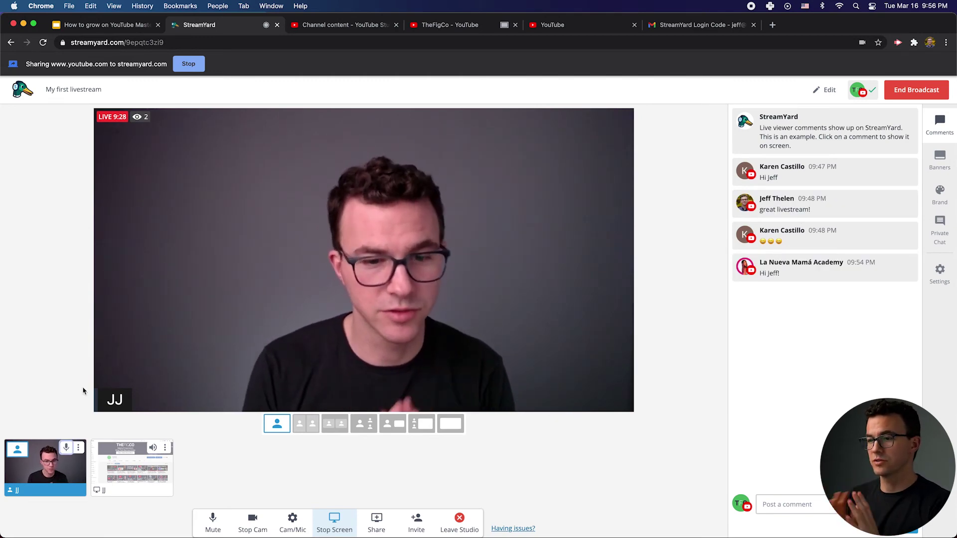
pyautogui.click(418, 522)
# Step: Copy the studio's guest invite link to the clipboard and close the invite dialog
pyautogui.click(449, 317)
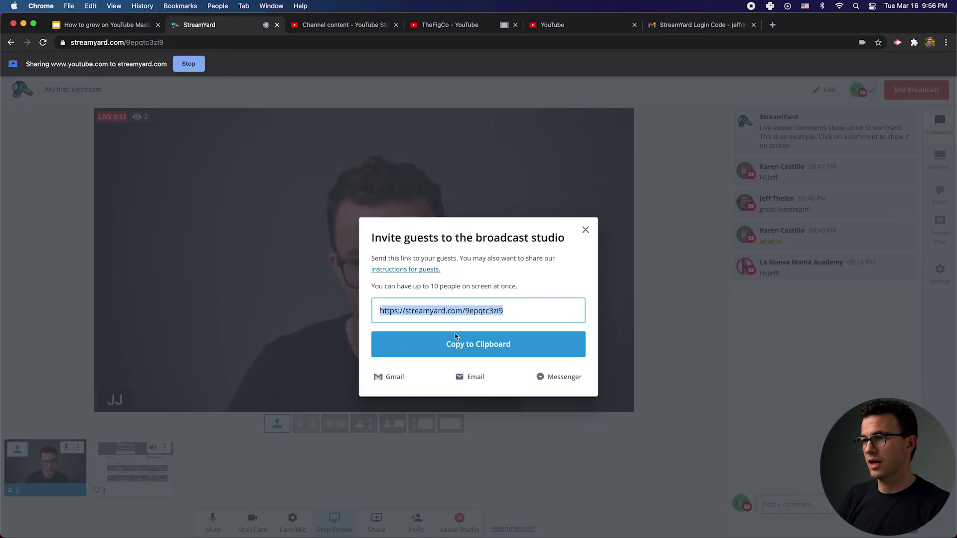
pyautogui.click(466, 348)
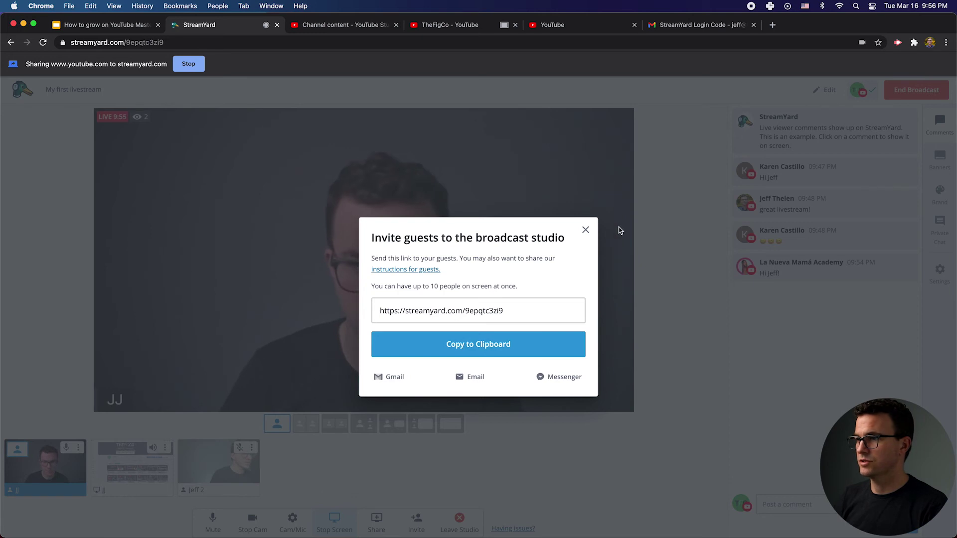
pyautogui.click(586, 231)
pyautogui.moveTo(218, 474)
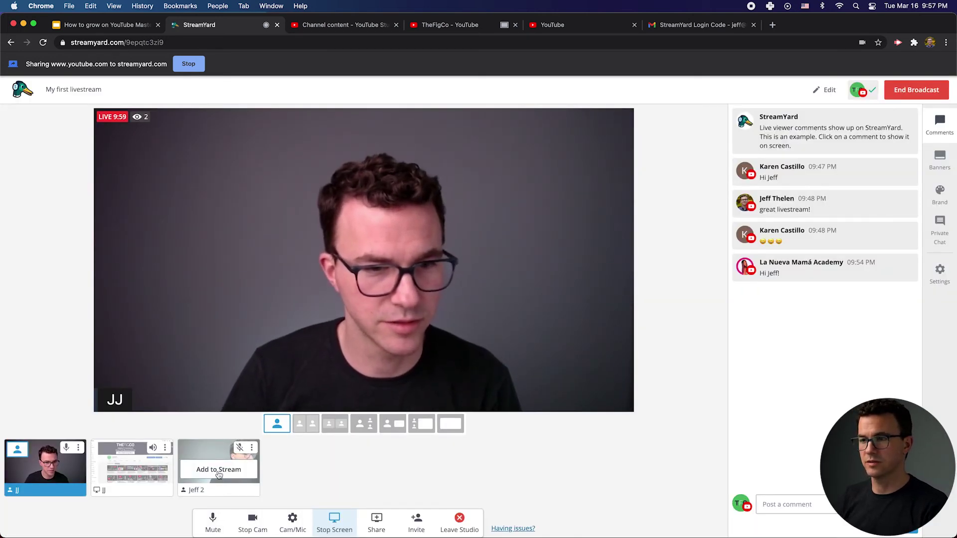
# Step: Add the guest to the stage, remove them again, then put the YouTube screen share on stream
pyautogui.click(218, 471)
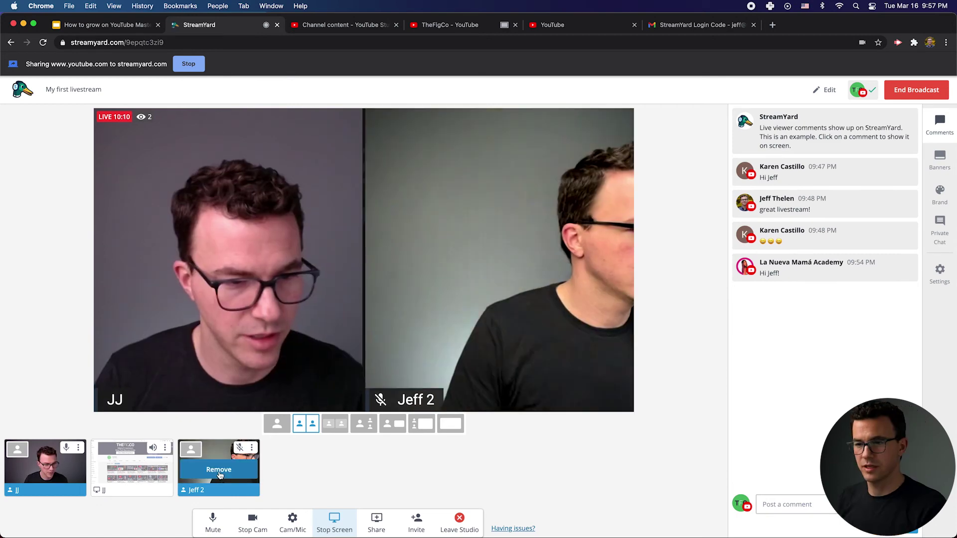
pyautogui.click(219, 471)
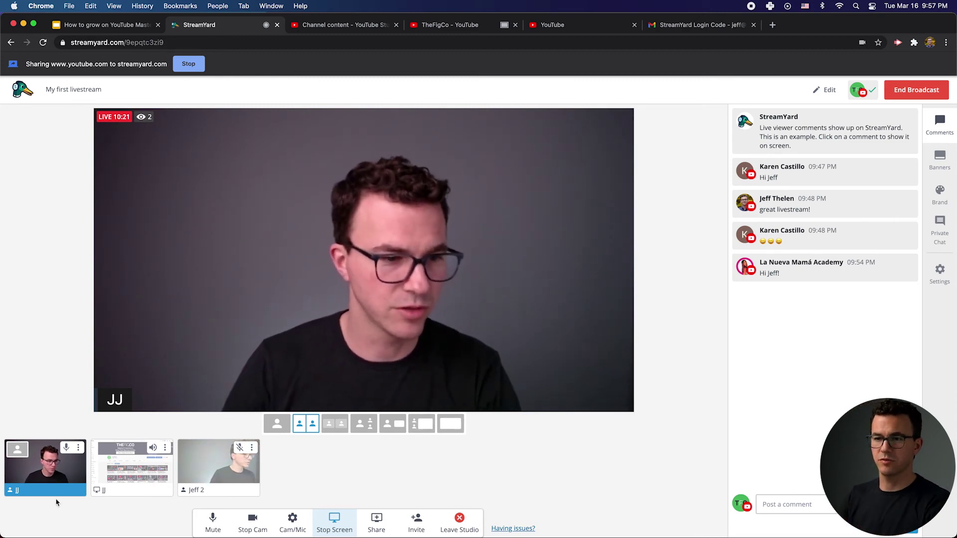
pyautogui.click(132, 469)
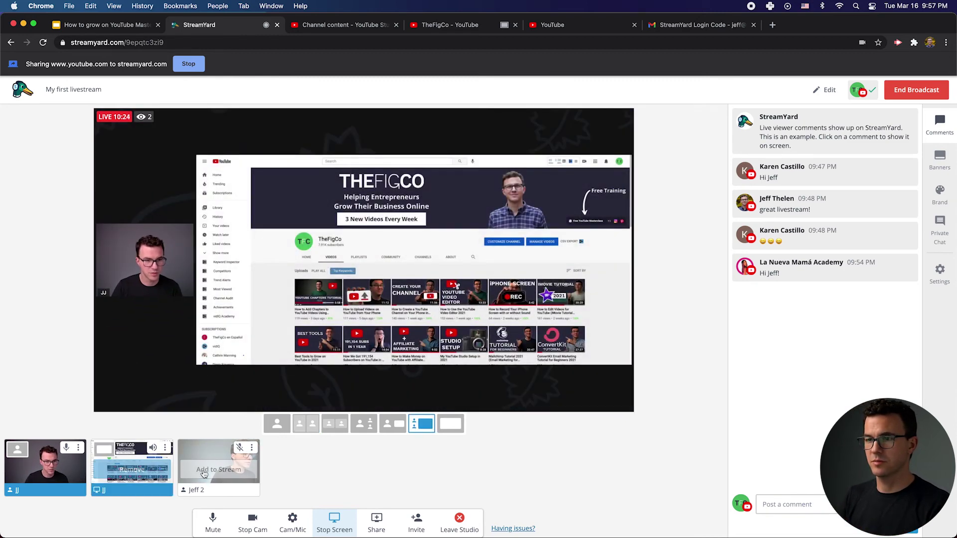
# Step: Add the guest beside the screen share and try the side-by-side, full-frame and stacked layouts
pyautogui.click(225, 472)
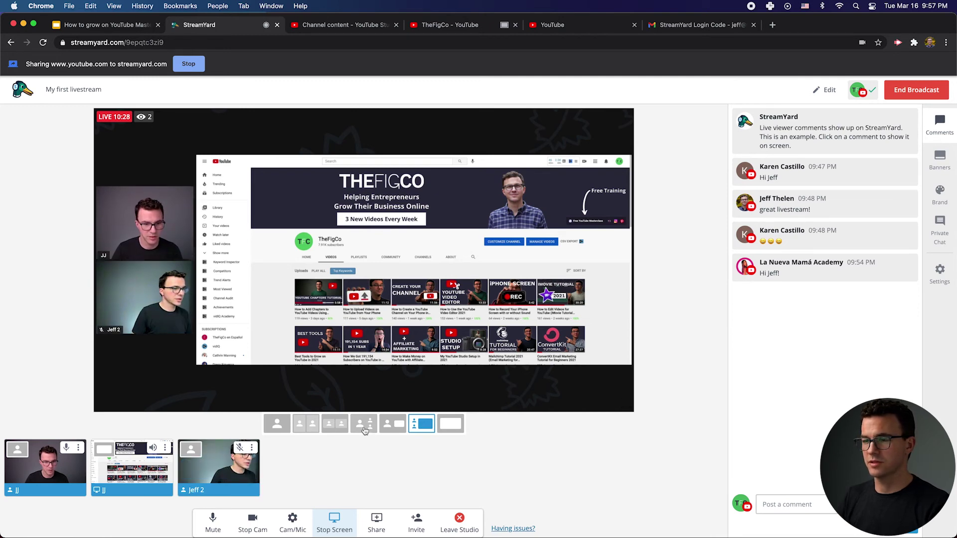
pyautogui.click(334, 428)
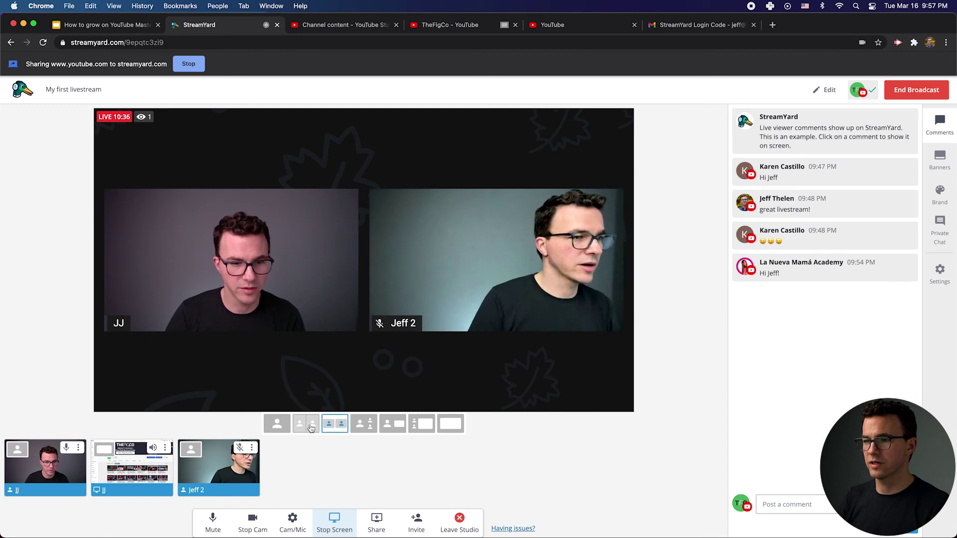
pyautogui.click(311, 427)
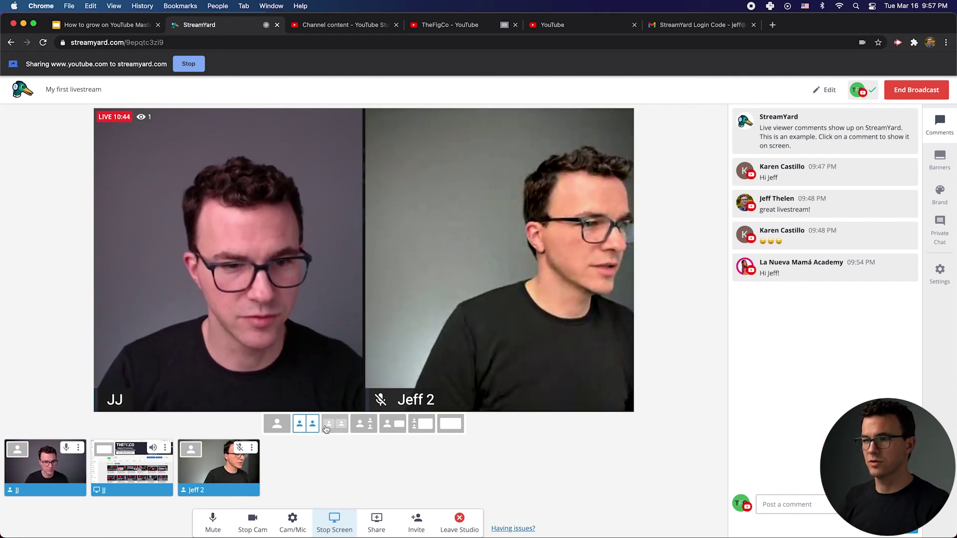
pyautogui.click(325, 427)
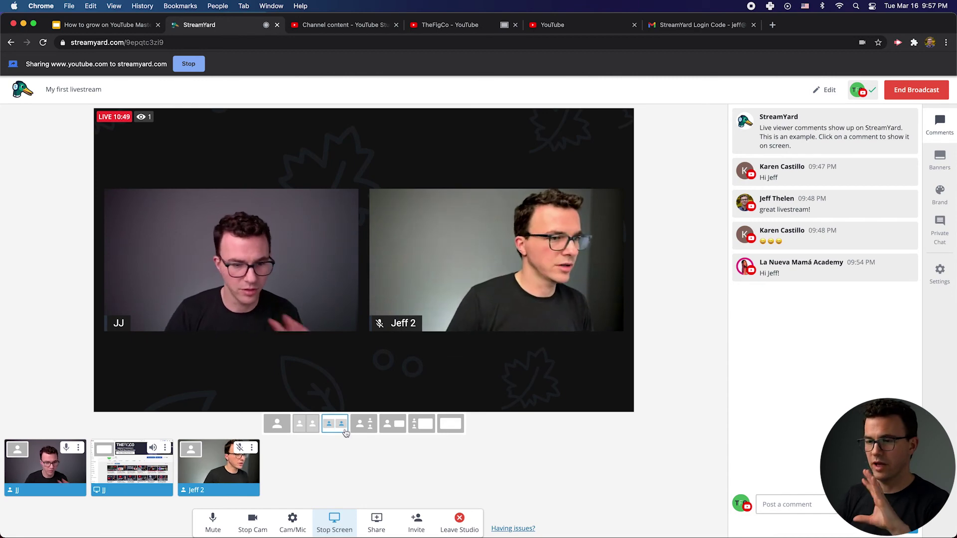
pyautogui.click(418, 426)
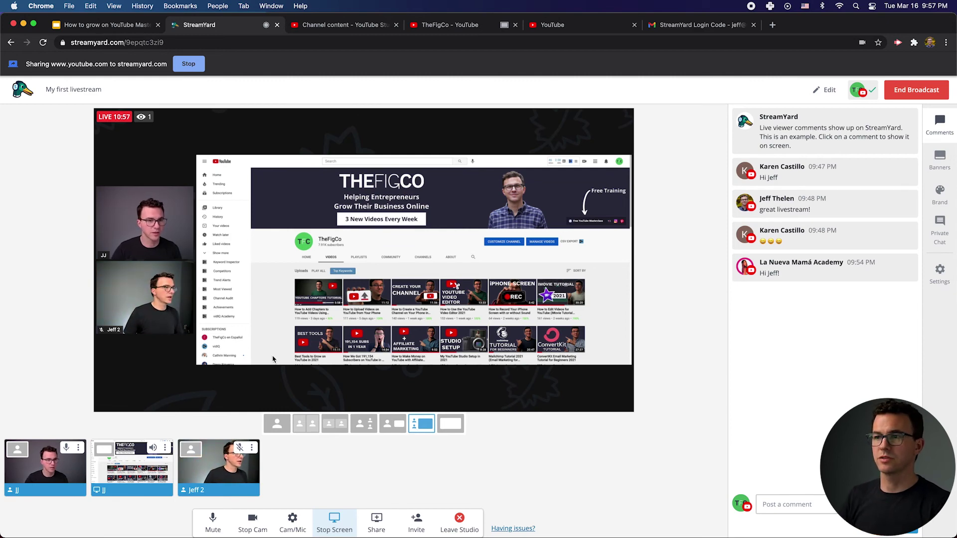
# Step: Remove the YouTube screen share from the stage and stop sharing the browser tab
pyautogui.moveTo(126, 473)
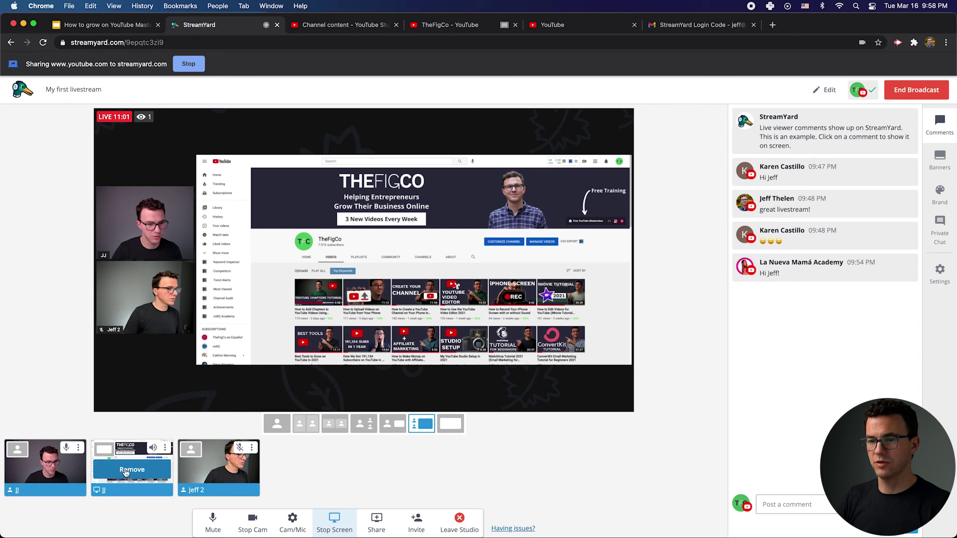
pyautogui.click(125, 471)
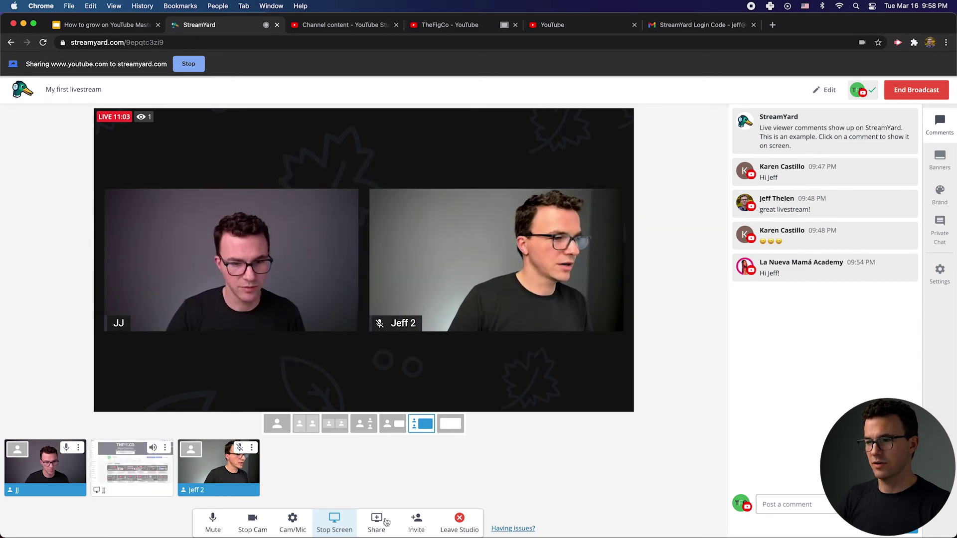
pyautogui.click(334, 523)
pyautogui.click(366, 526)
# Step: Share the 'How to grow on YouTube Masterclass' Google Slides Chrome tab and pick the side-by-side layout
pyautogui.click(346, 493)
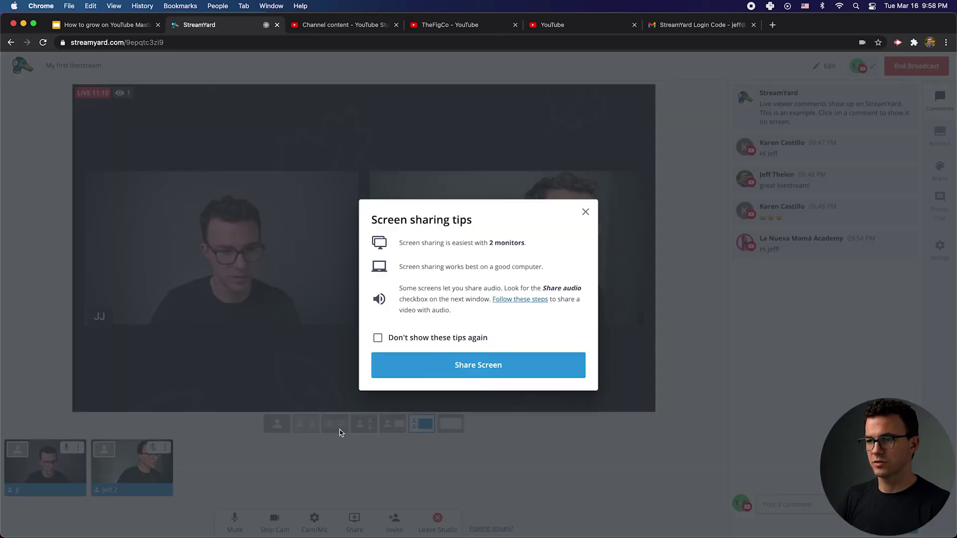
pyautogui.click(449, 365)
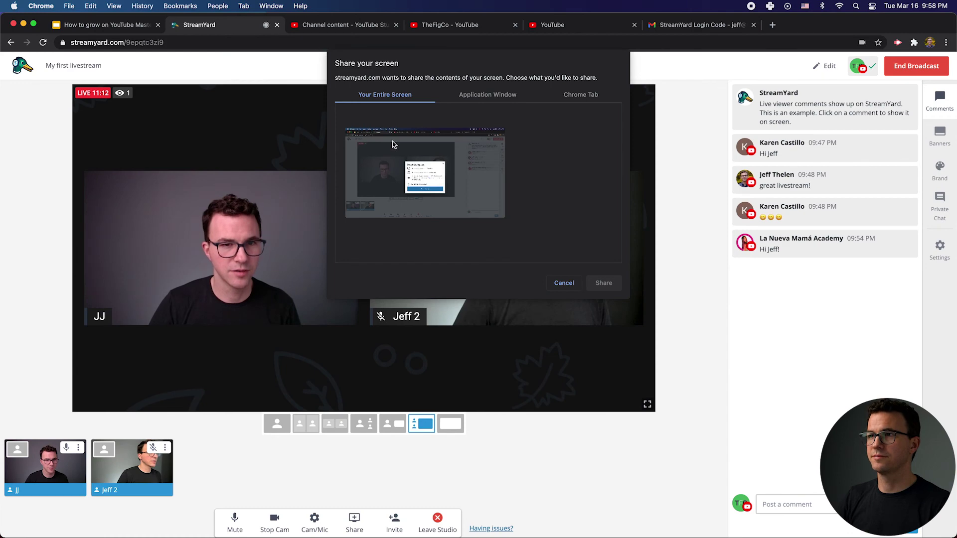
pyautogui.click(561, 95)
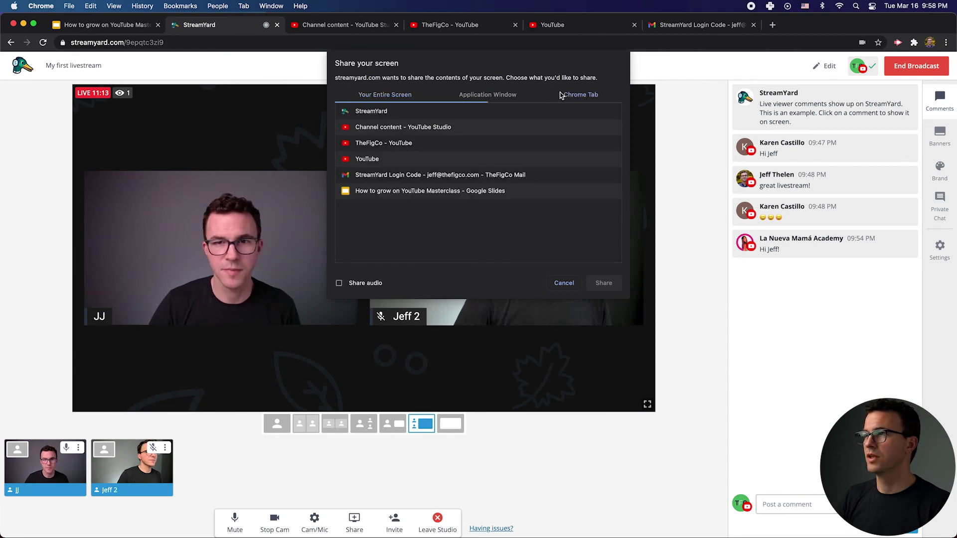
pyautogui.click(358, 192)
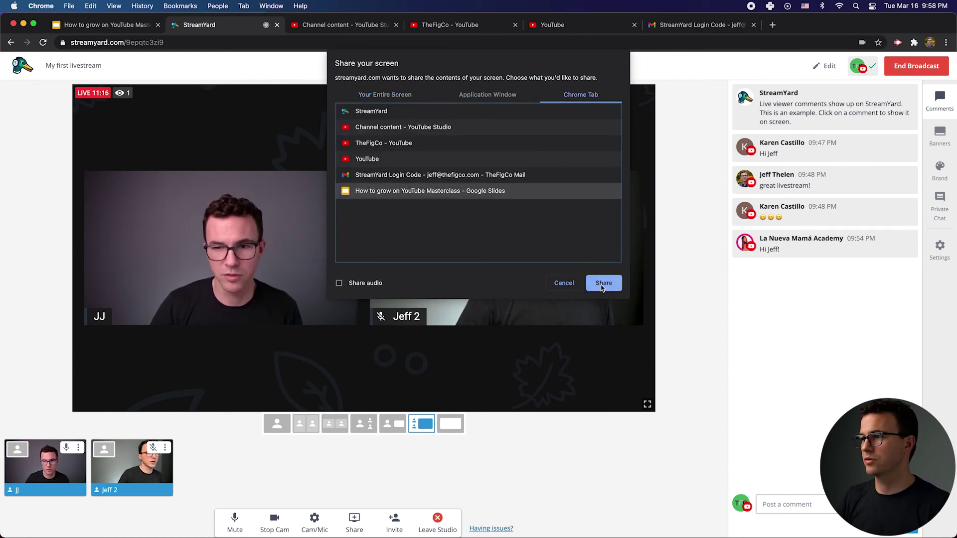
pyautogui.click(603, 284)
pyautogui.click(216, 25)
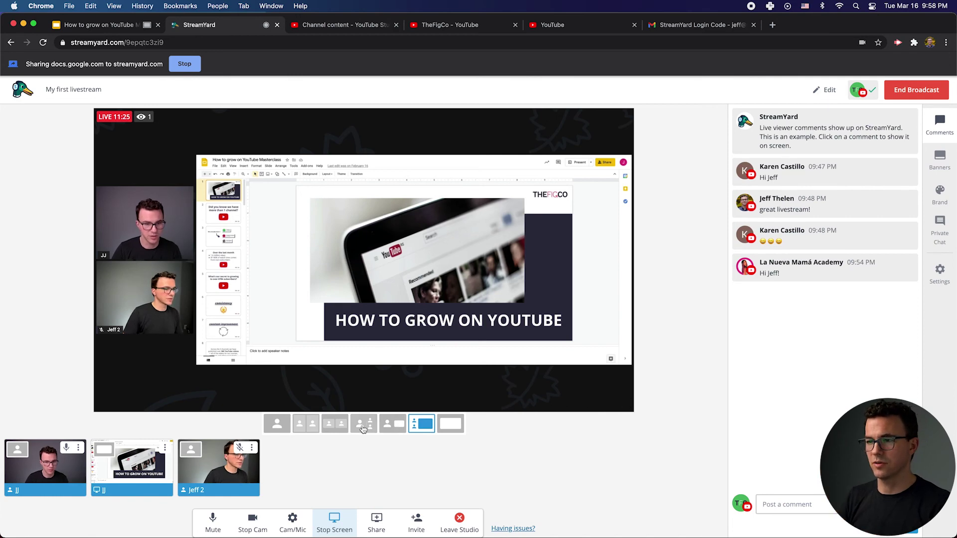
pyautogui.click(330, 426)
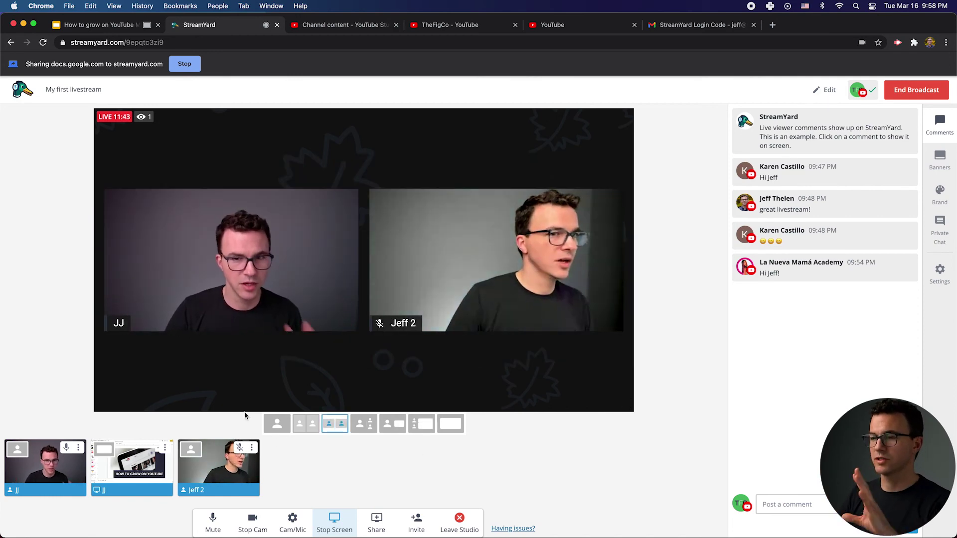
# Step: Remove the guest from the stage and kick them from the studio with Kick Guest
pyautogui.moveTo(221, 470)
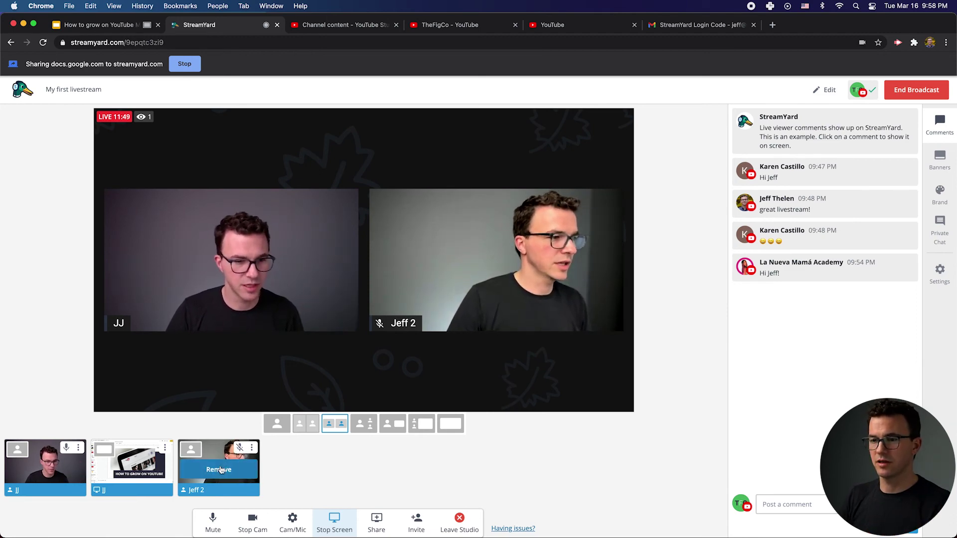
pyautogui.click(220, 469)
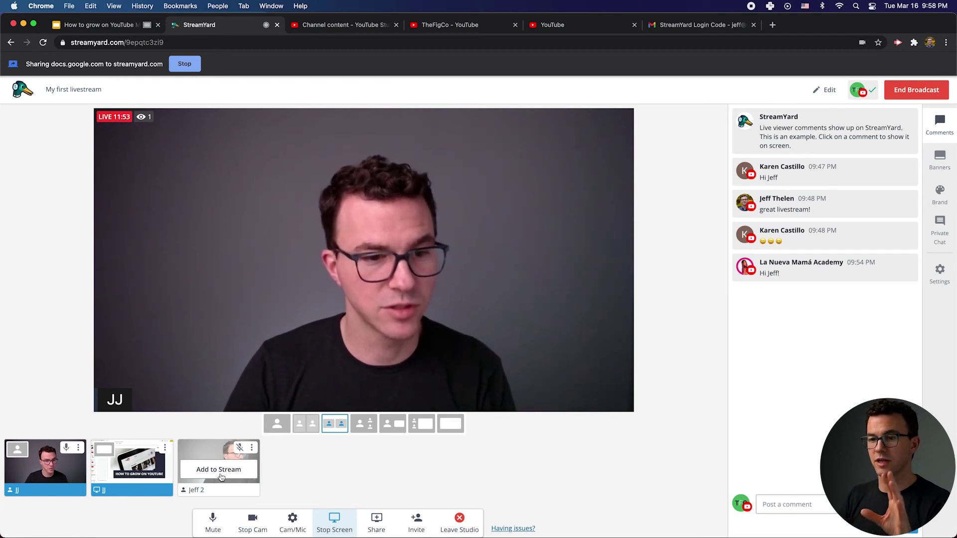
pyautogui.click(252, 448)
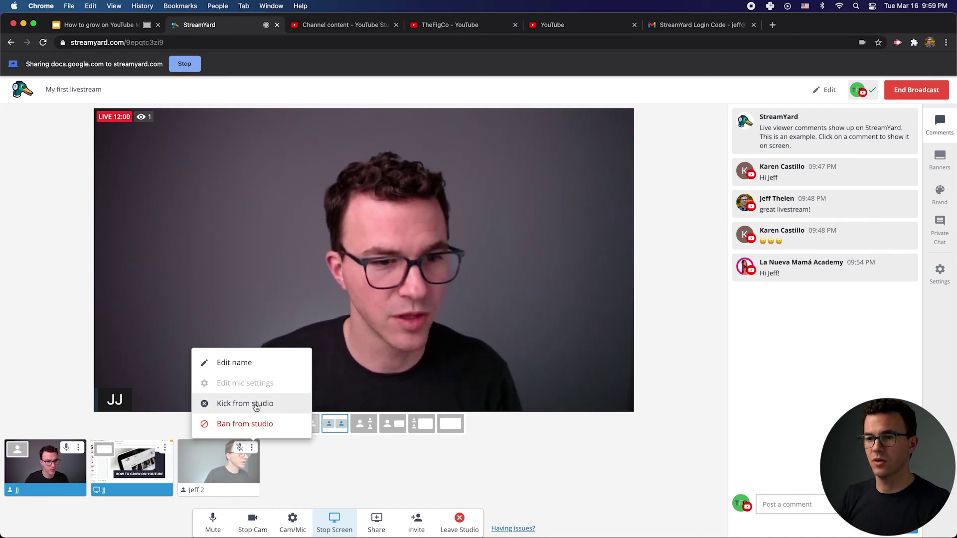
pyautogui.click(256, 406)
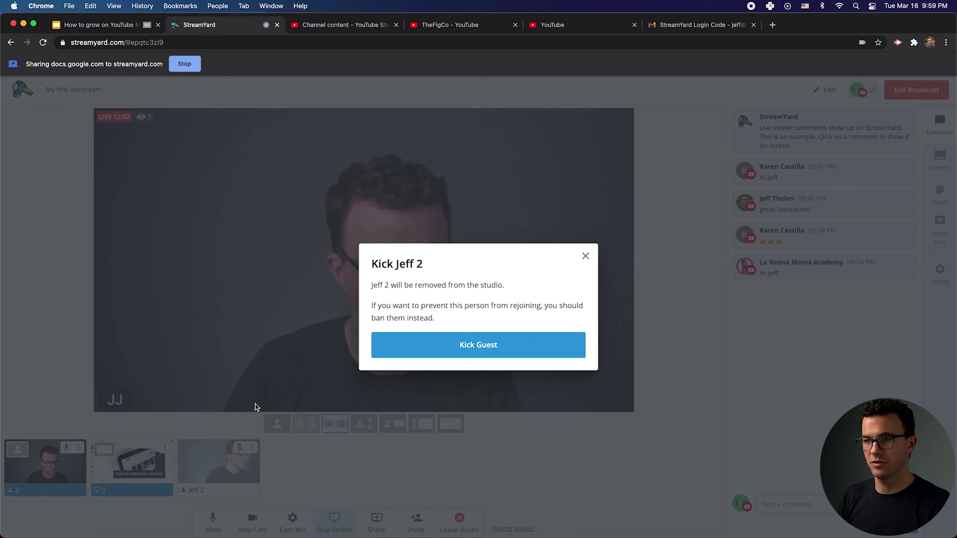
pyautogui.click(462, 344)
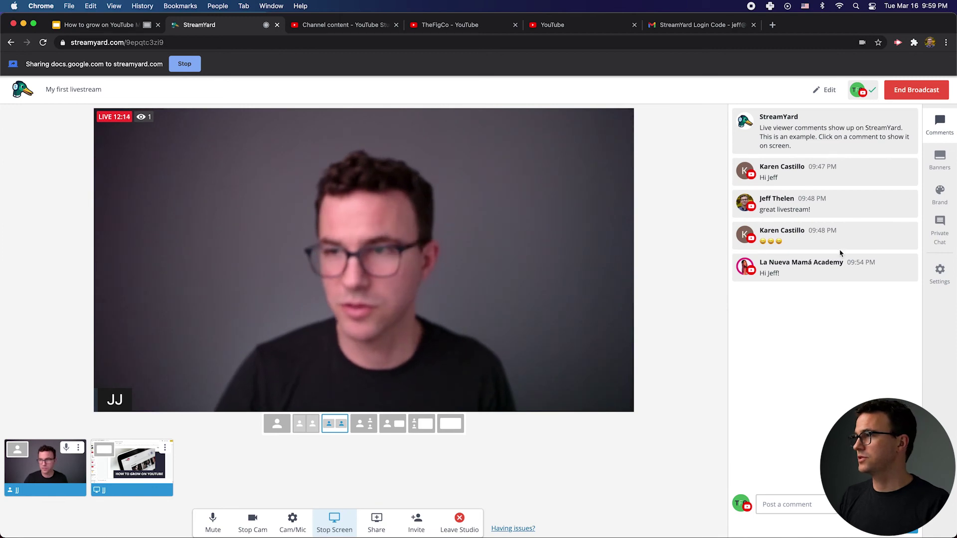
pyautogui.click(940, 228)
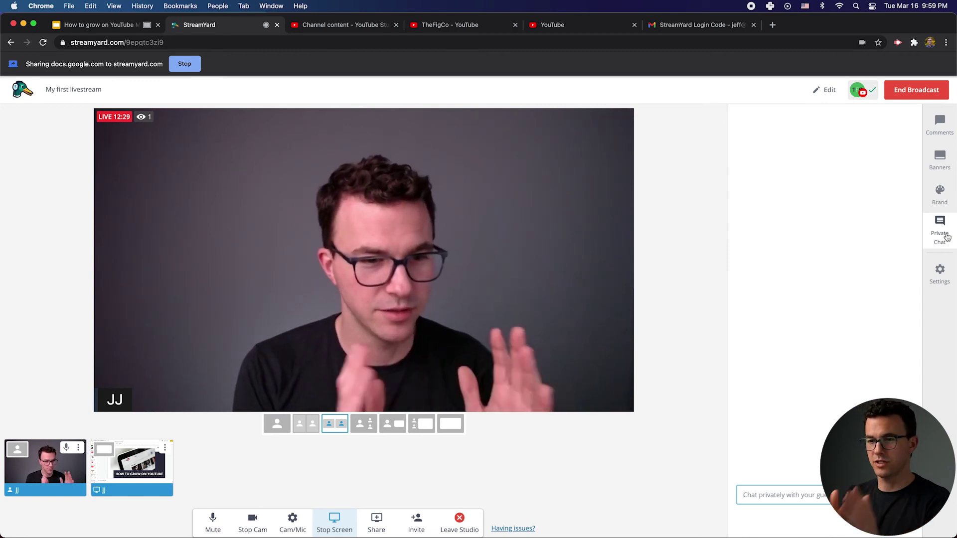
pyautogui.click(940, 124)
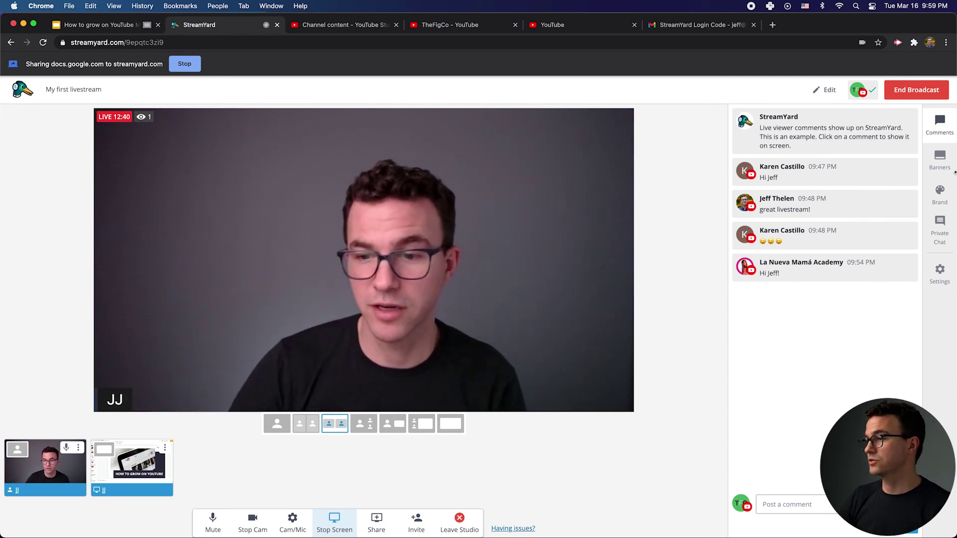
pyautogui.click(780, 505)
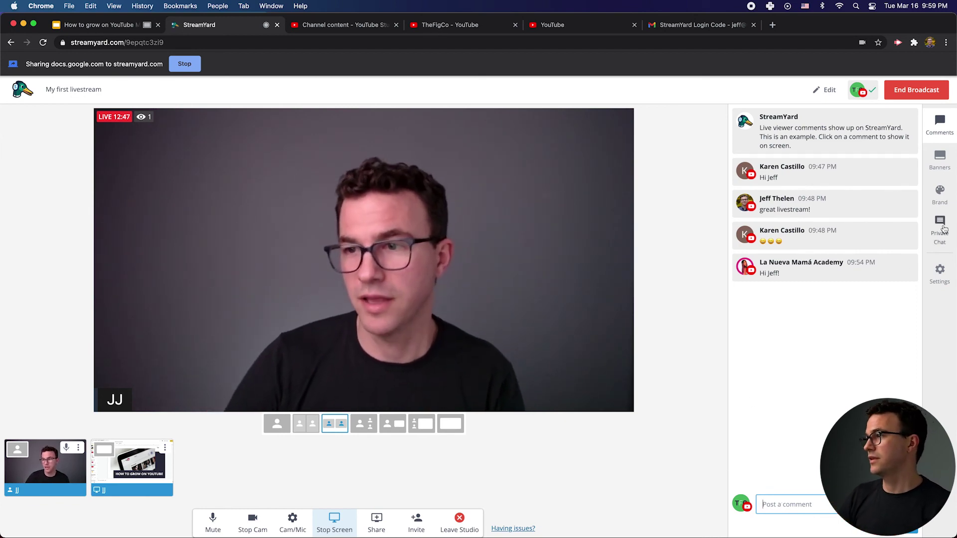
# Step: Look through the Camera, Audio, Green Screen and Guests settings tabs, then close Settings
pyautogui.click(940, 270)
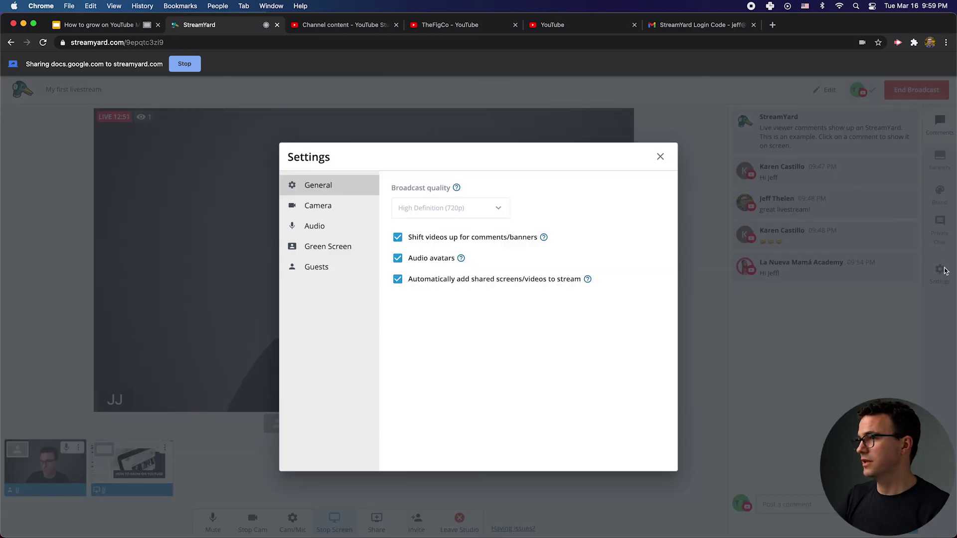
pyautogui.click(346, 210)
pyautogui.click(339, 226)
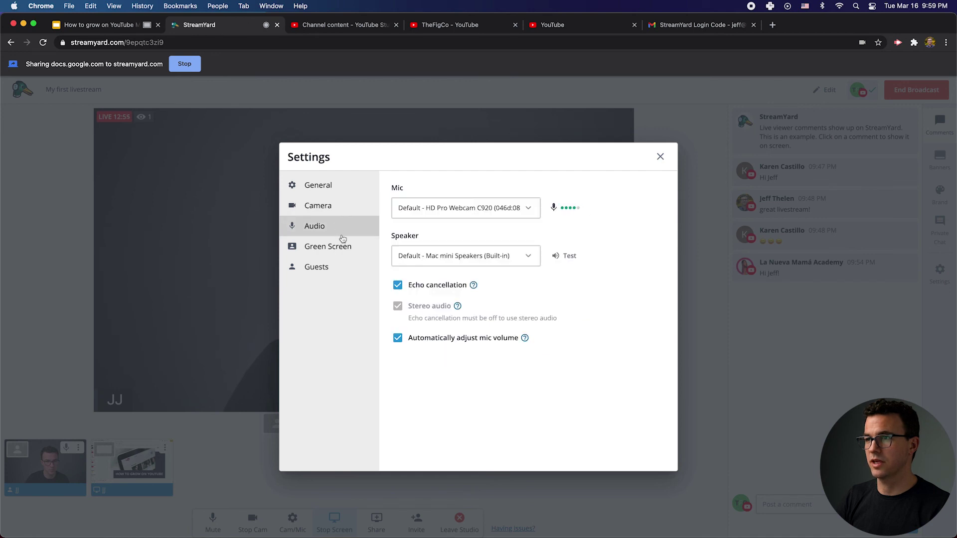
pyautogui.click(333, 252)
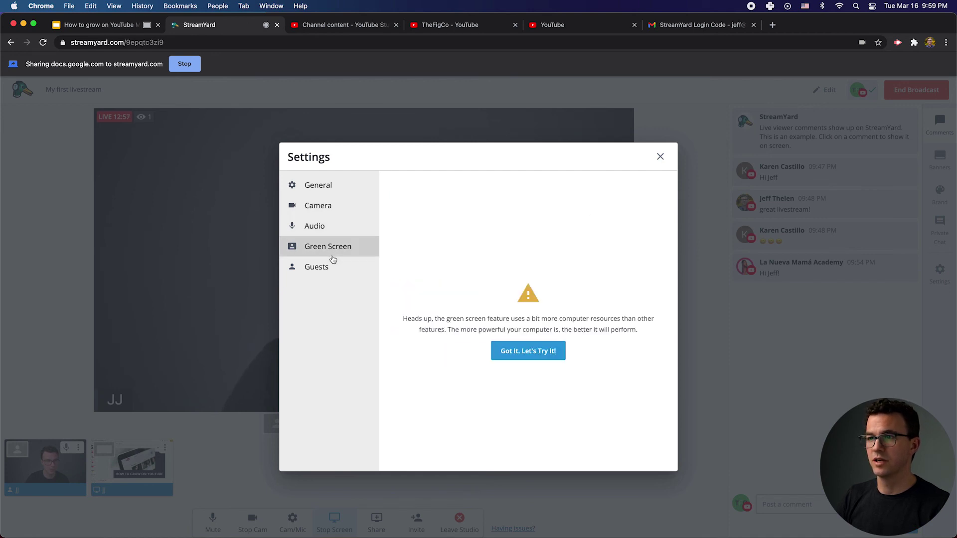
pyautogui.click(336, 267)
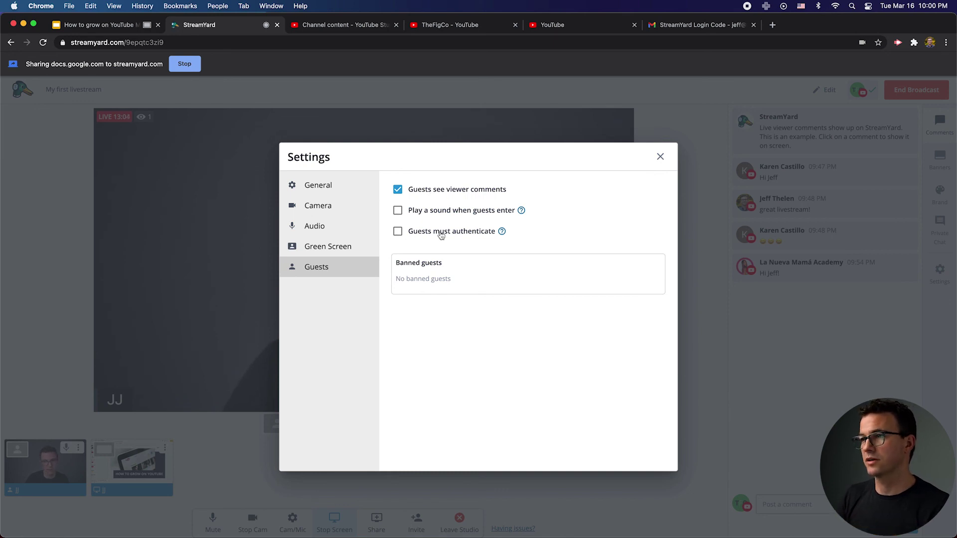
pyautogui.click(660, 156)
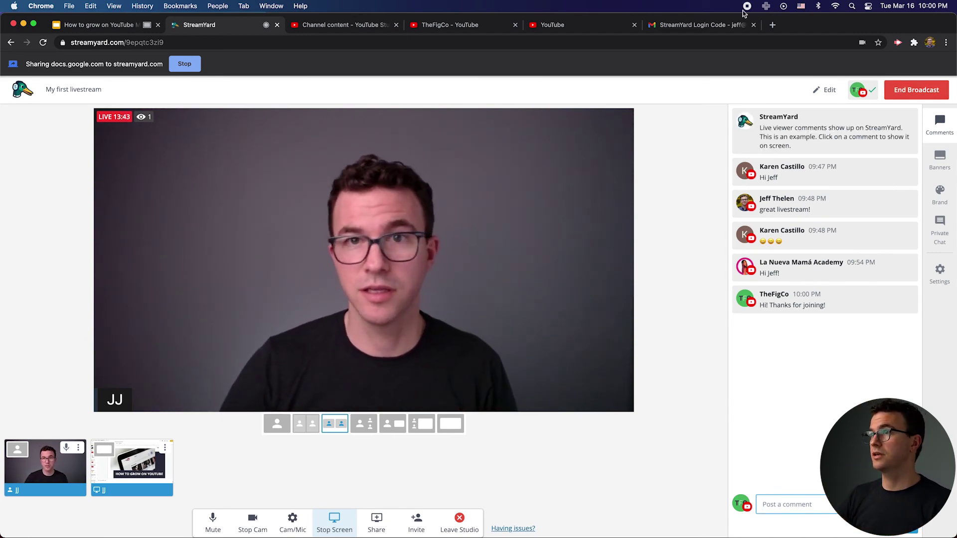
# Step: End the broadcast, confirm it, rate it Good, and leave the studio
pyautogui.click(919, 90)
pyautogui.click(906, 143)
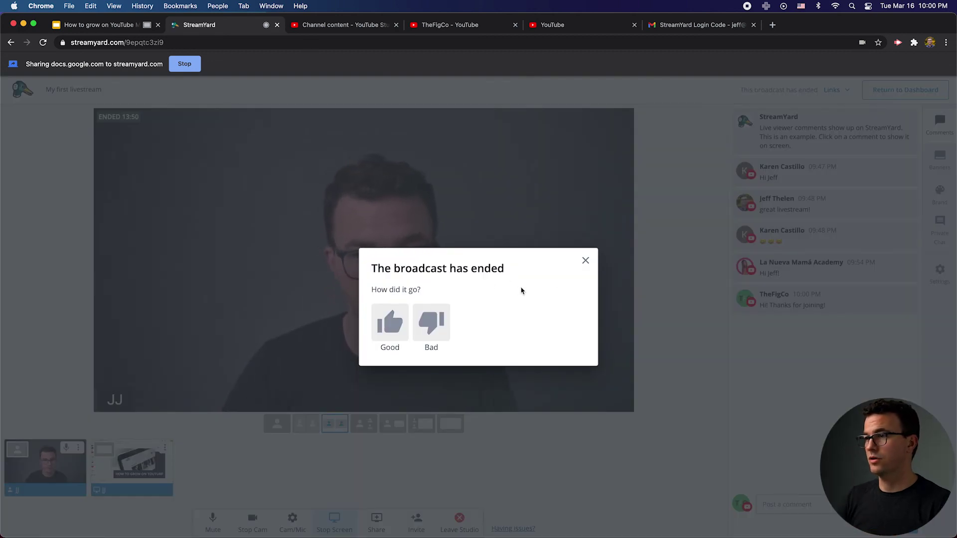
pyautogui.click(380, 332)
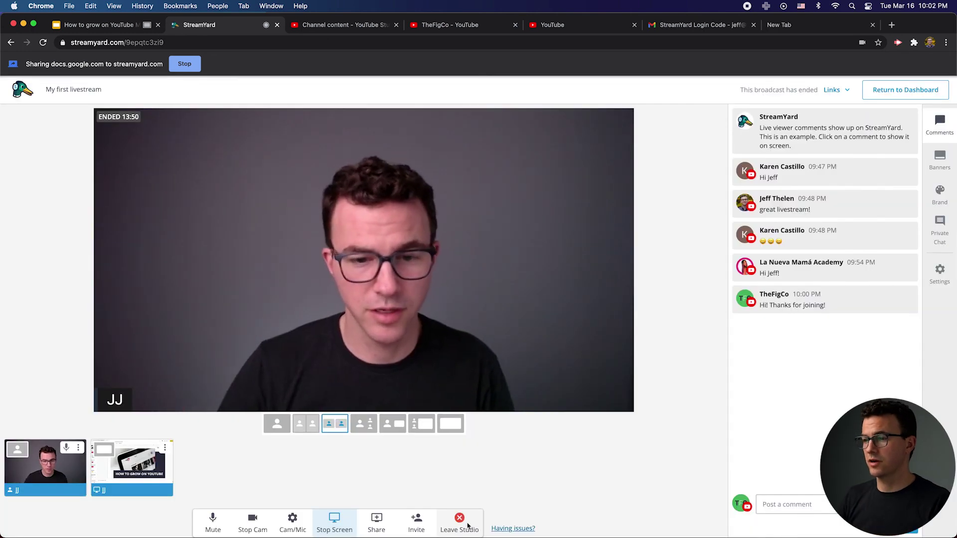
pyautogui.click(463, 524)
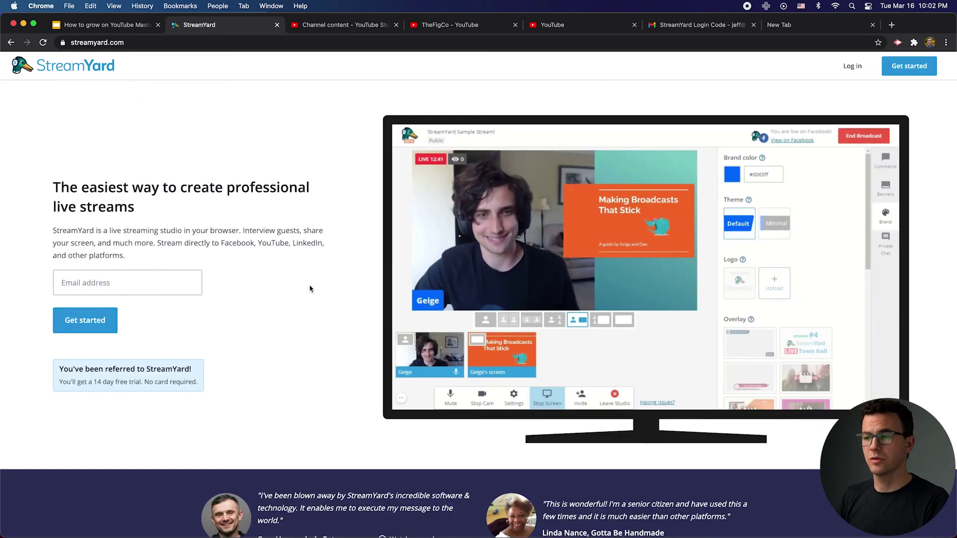
# Step: Scroll the streamyard.com landing page to its footer and open Pricing
pyautogui.scroll(-15, 309, 289)
pyautogui.scroll(-6, 309, 289)
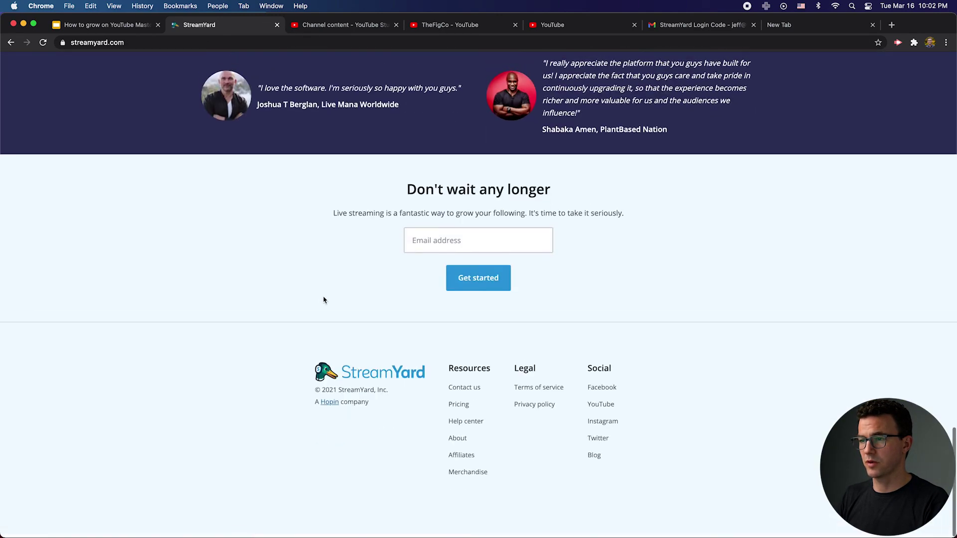
pyautogui.click(458, 407)
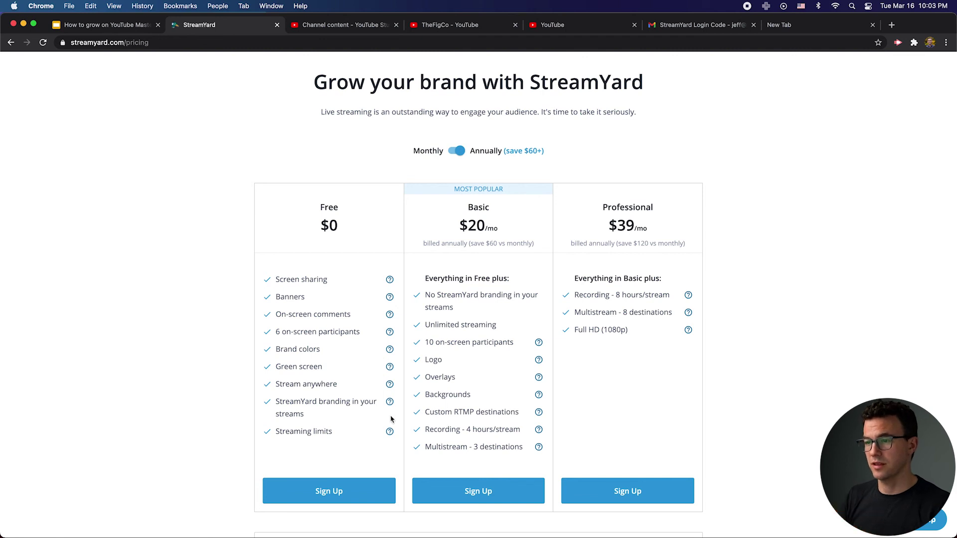
pyautogui.moveTo(392, 435)
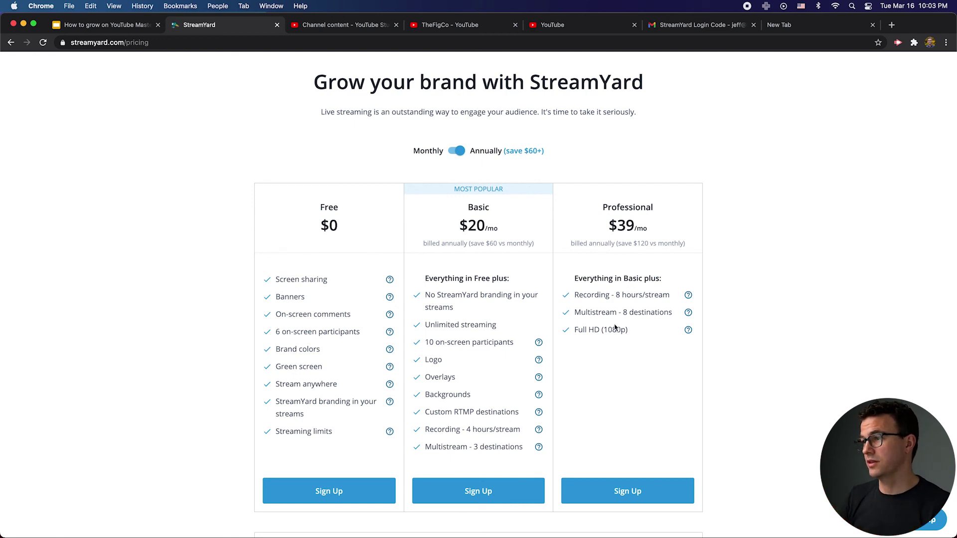
pyautogui.moveTo(603, 329); pyautogui.dragTo(628, 329)
pyautogui.click(635, 331)
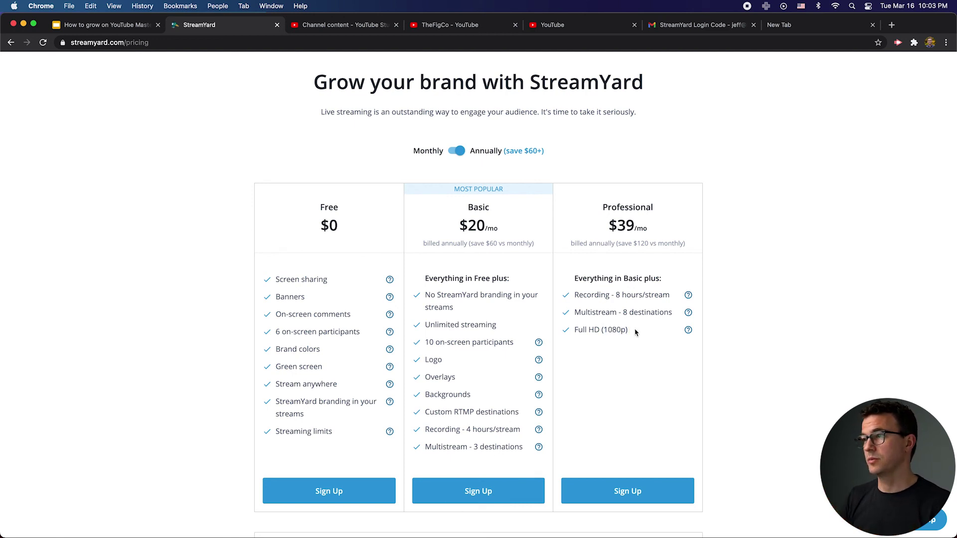